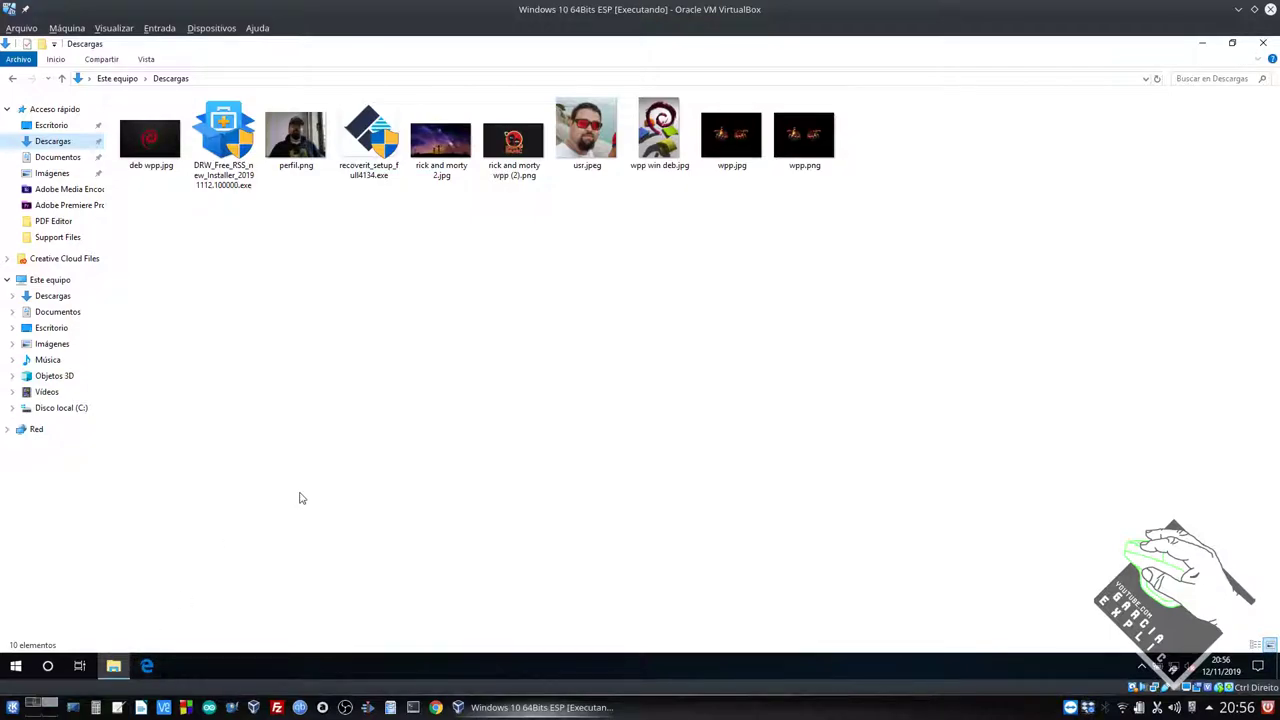
left_click_drag(826, 287, 145, 152)
left_click_drag(172, 225, 863, 157)
left_click(806, 316)
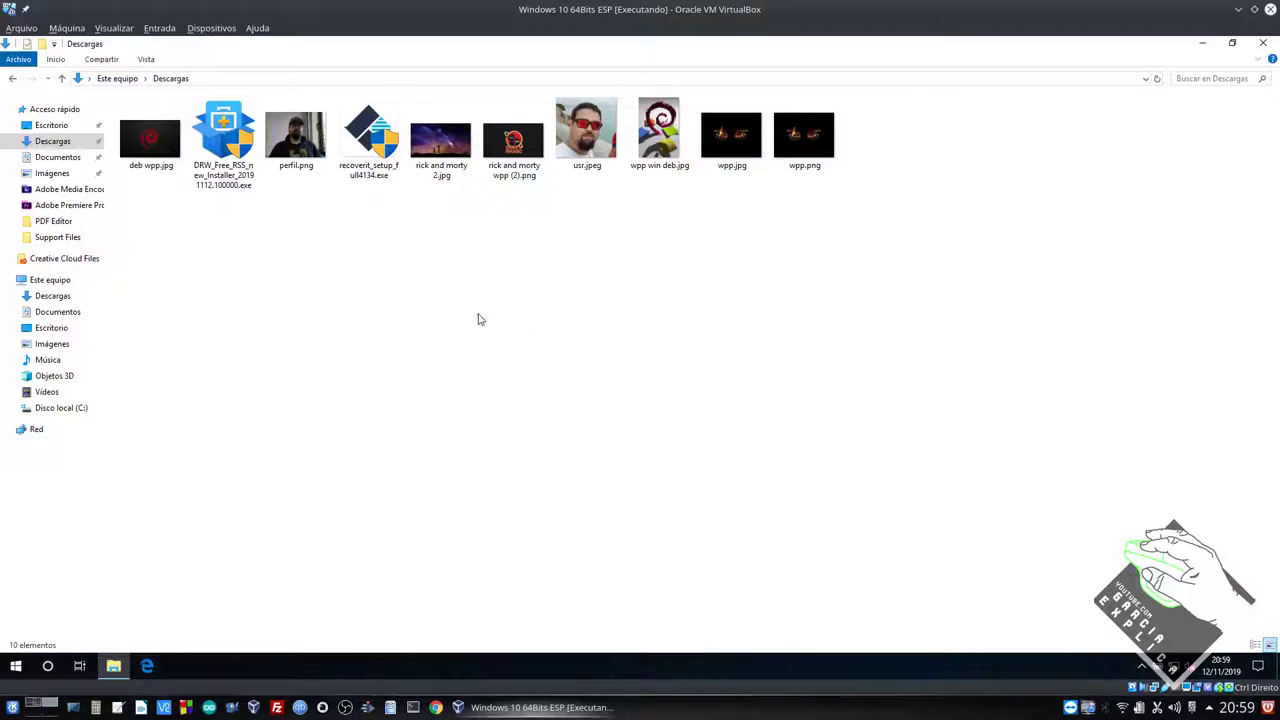
left_click_drag(420, 309, 527, 461)
left_click_drag(444, 332, 557, 493)
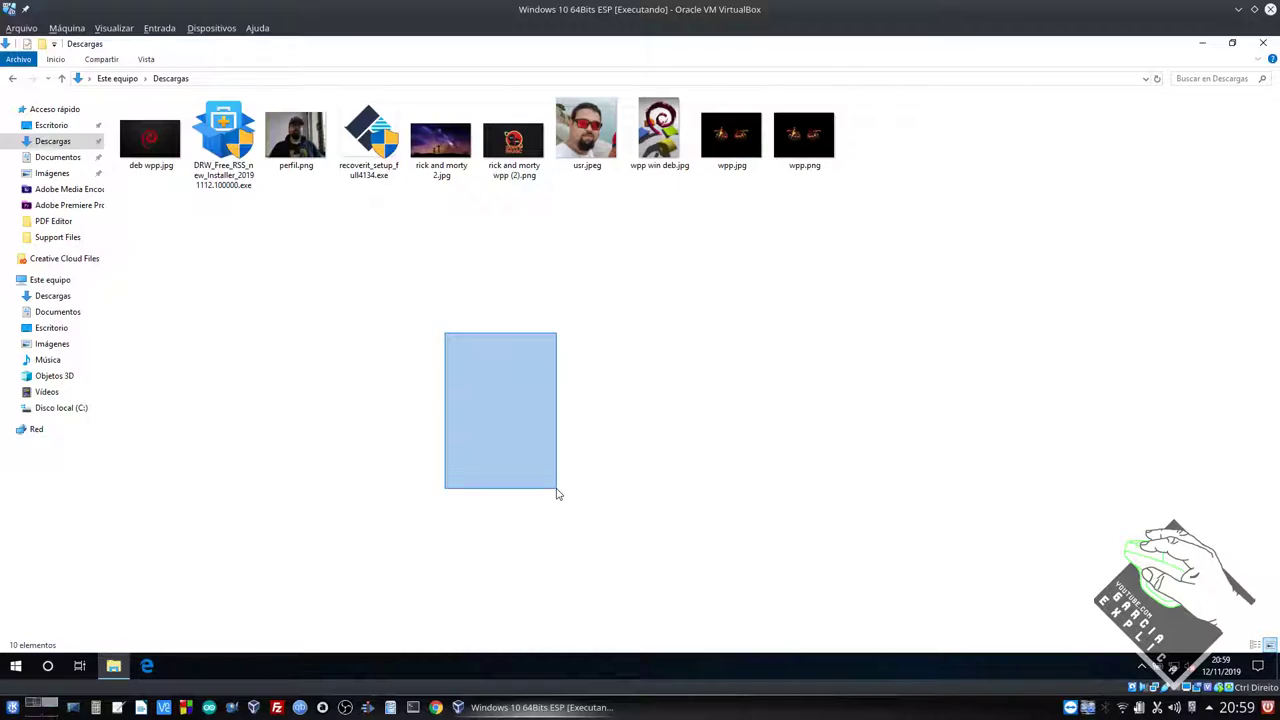
left_click_drag(557, 493, 557, 495)
left_click_drag(557, 495, 557, 503)
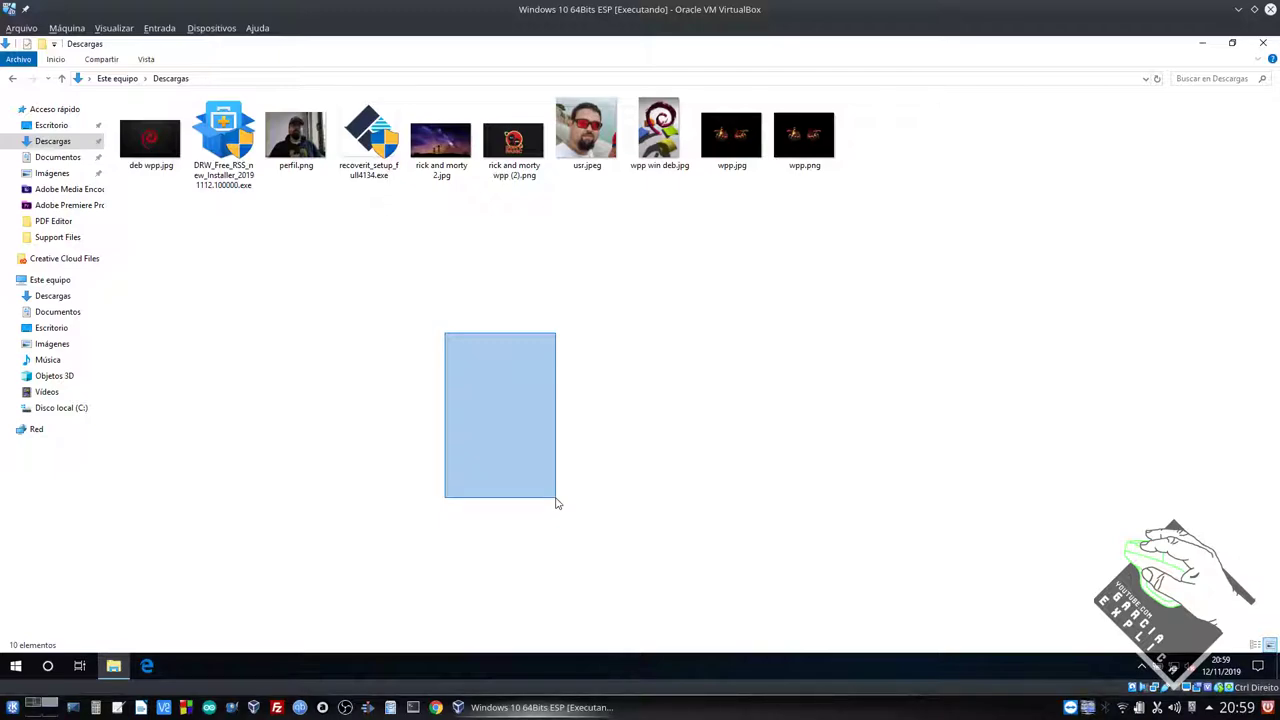
left_click_drag(557, 503, 560, 520)
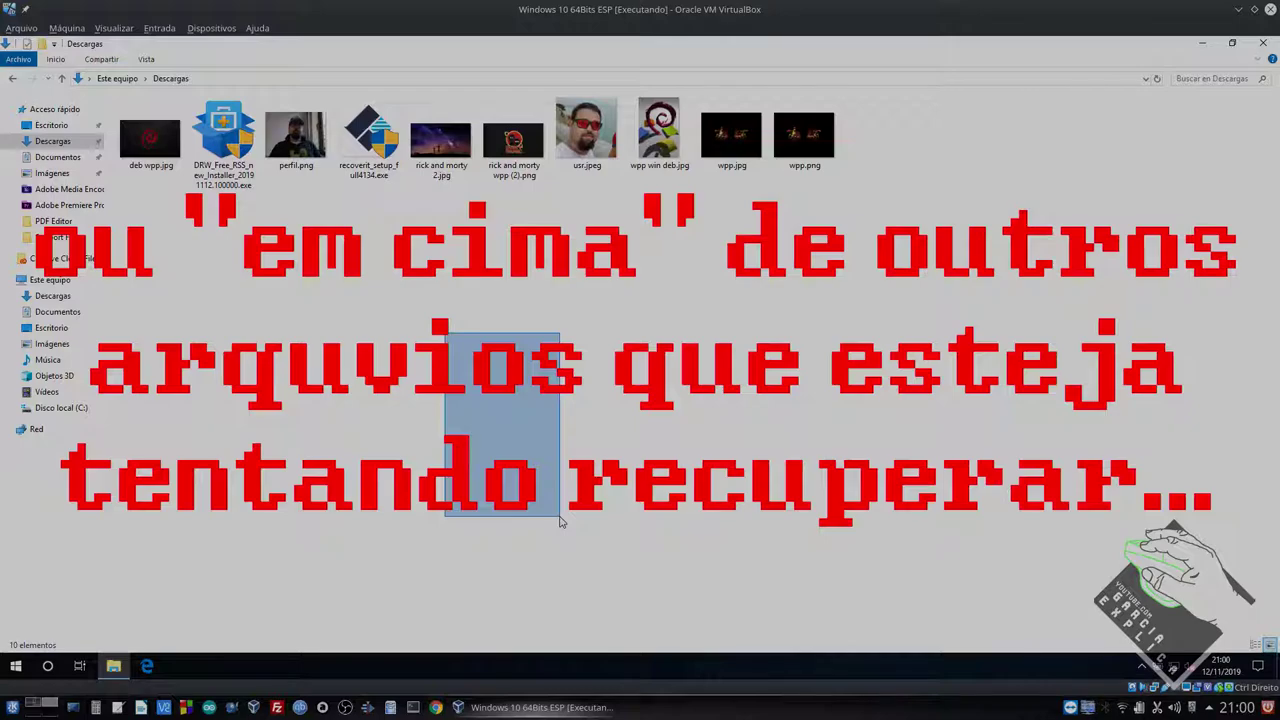
left_click_drag(560, 520, 560, 520)
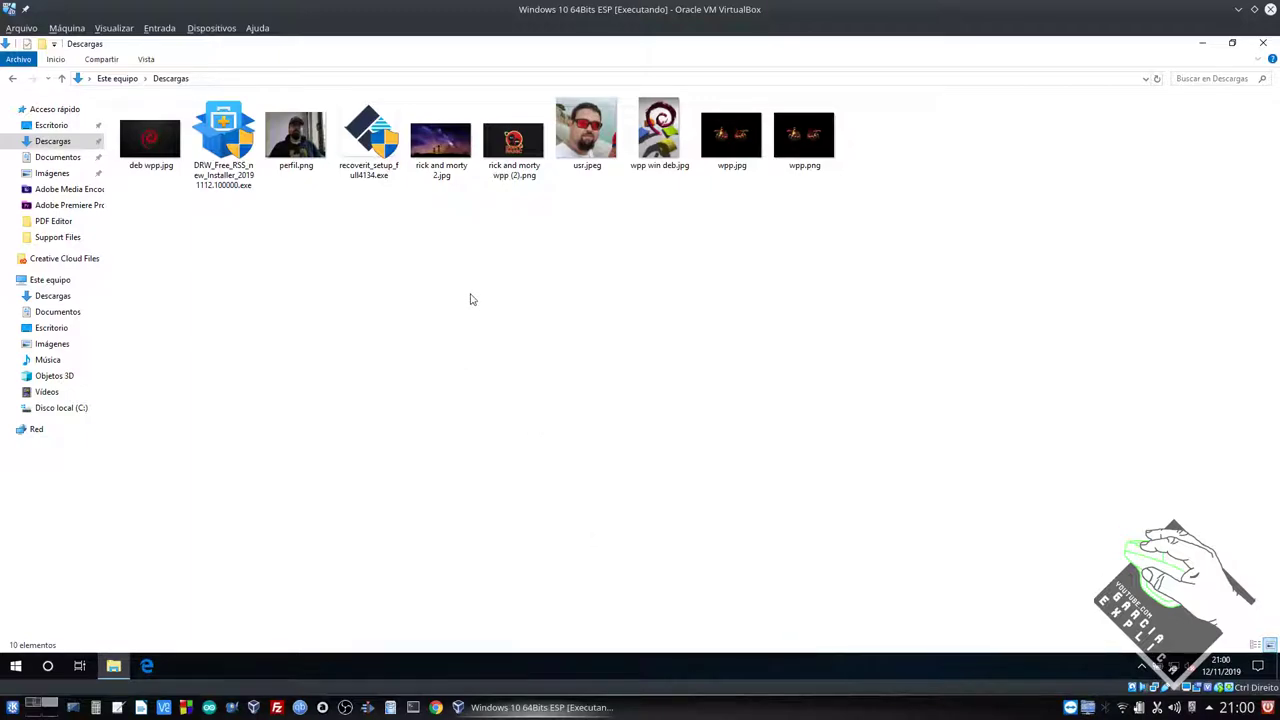
- Run the DRW_Free_RSS installer from the Descargas folder and start installing EaseUS Data Recovery Wizard
left_click(222, 150)
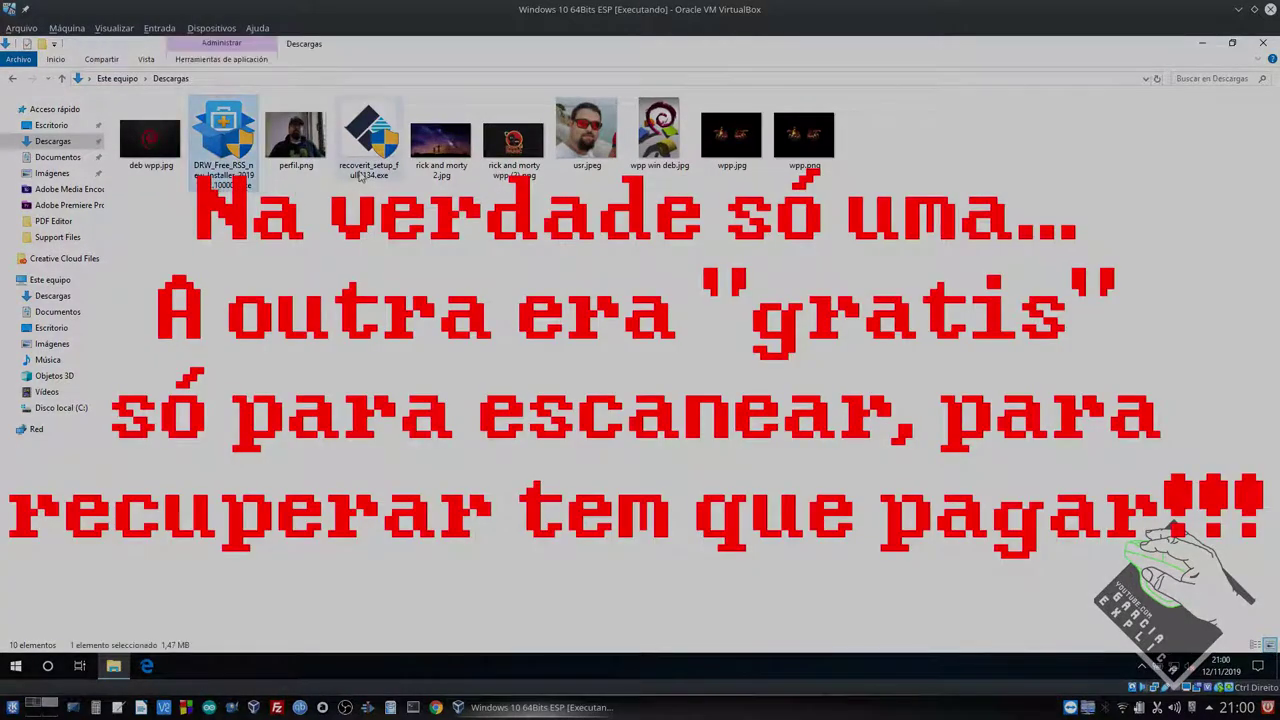
double_click(226, 186)
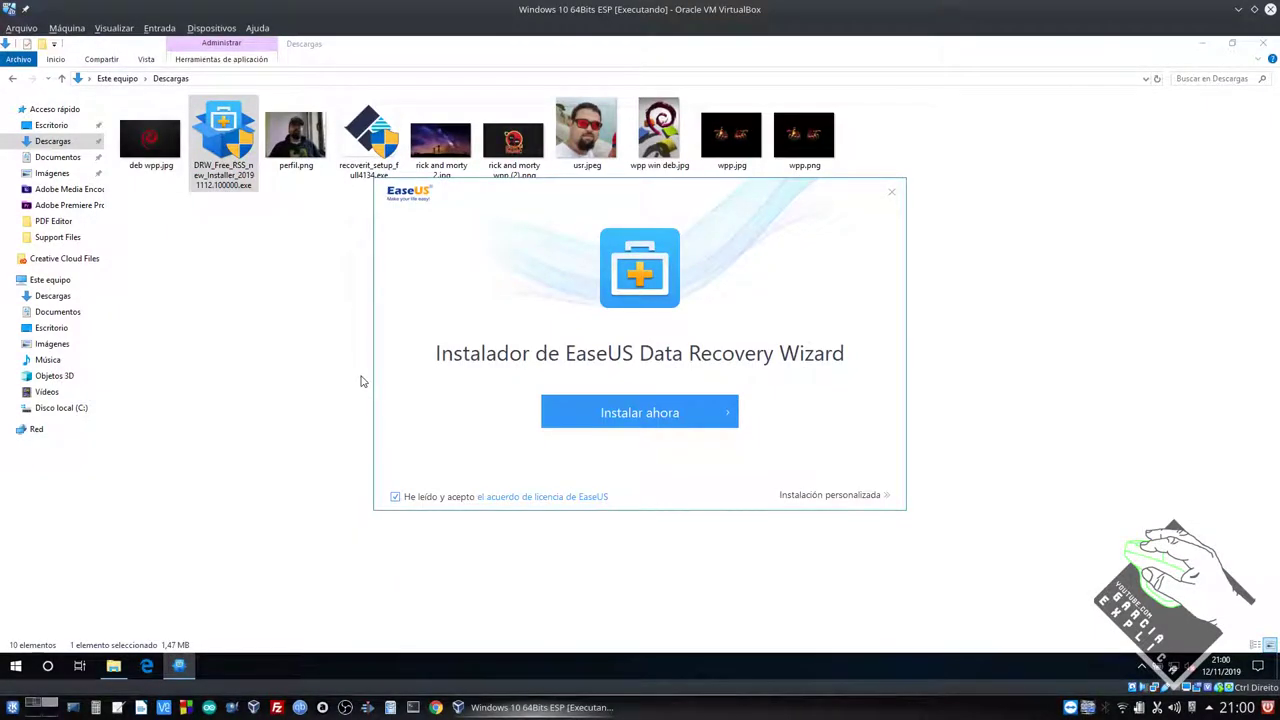
left_click(653, 418)
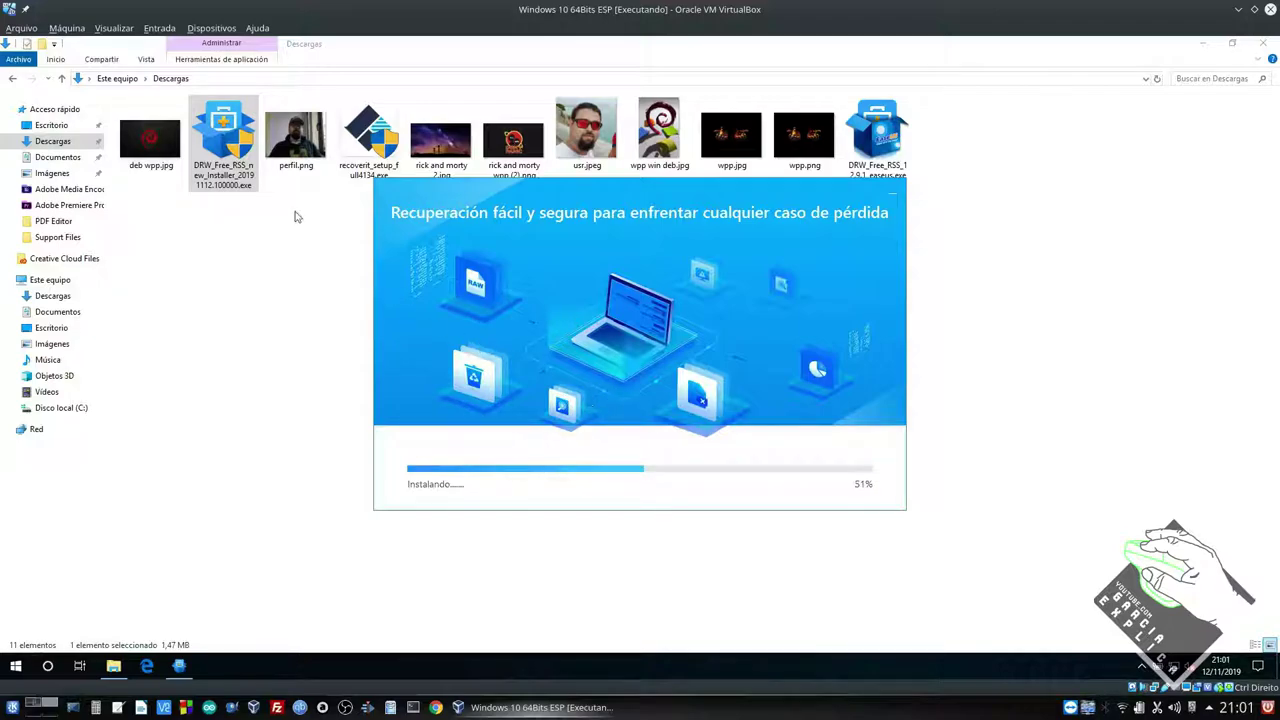
- Send the eight JPG, JPEG and PNG image files in Descargas to the Recycle Bin, leaving the installers in place
left_click(178, 162)
left_click(296, 150, "ctrl")
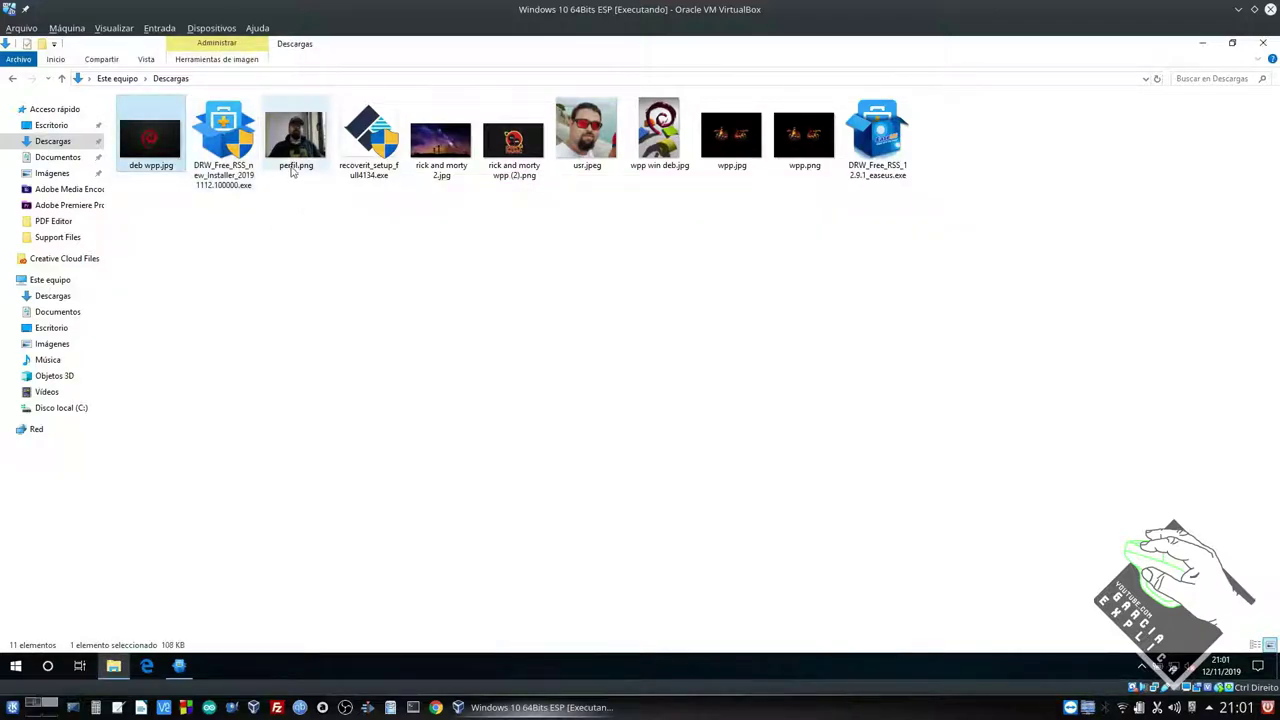
left_click(440, 165, "ctrl")
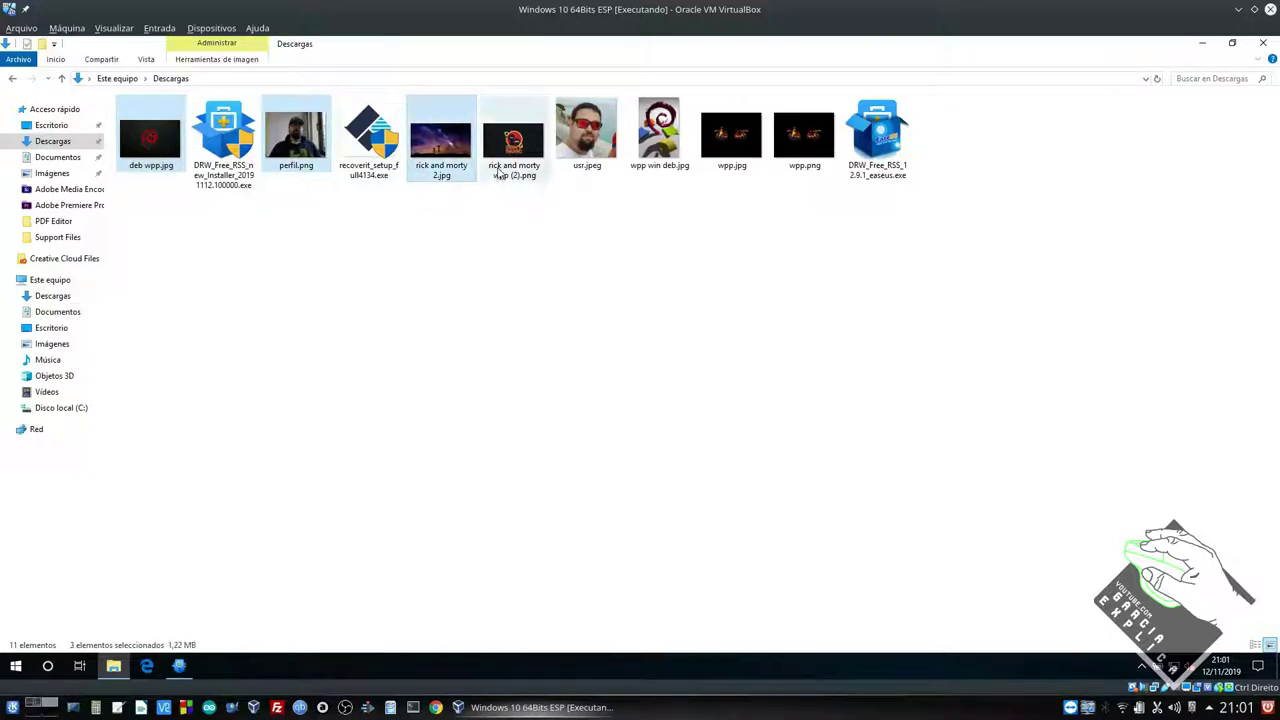
left_click(513, 140, "ctrl")
left_click(804, 135, "ctrl+shift")
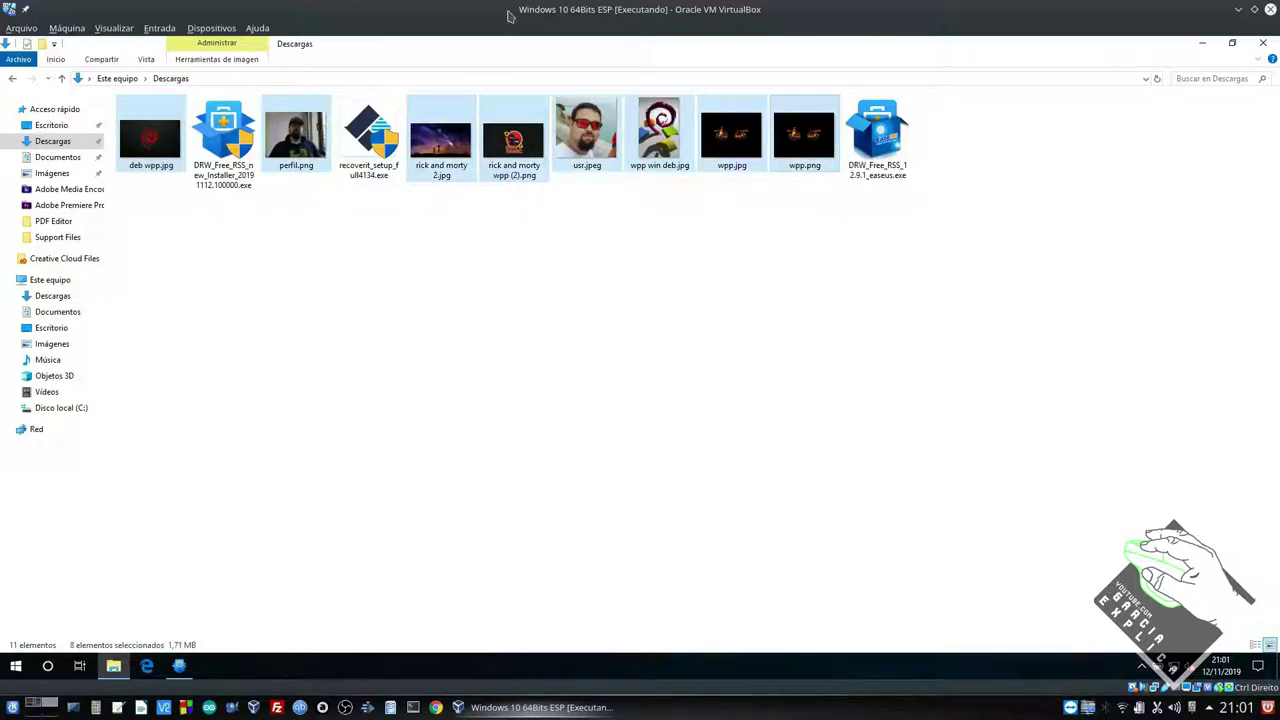
left_click_drag(515, 12, 546, 42)
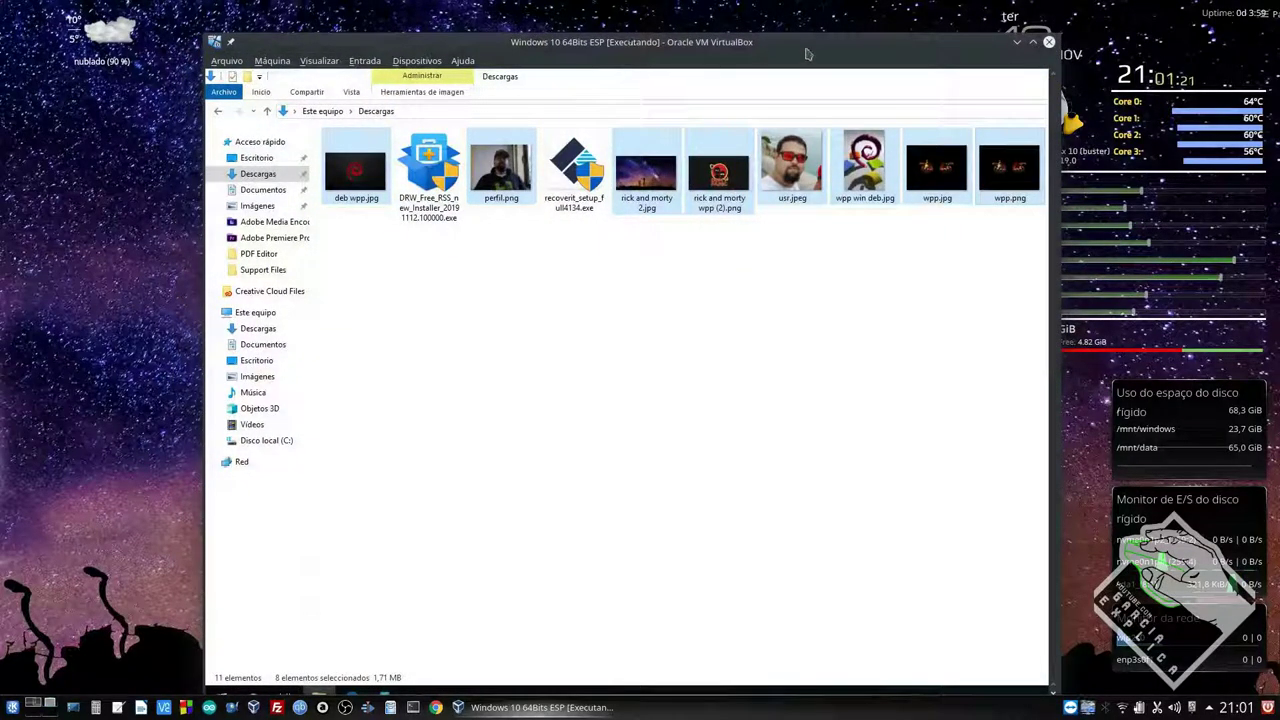
left_click_drag(860, 47, 1072, 47)
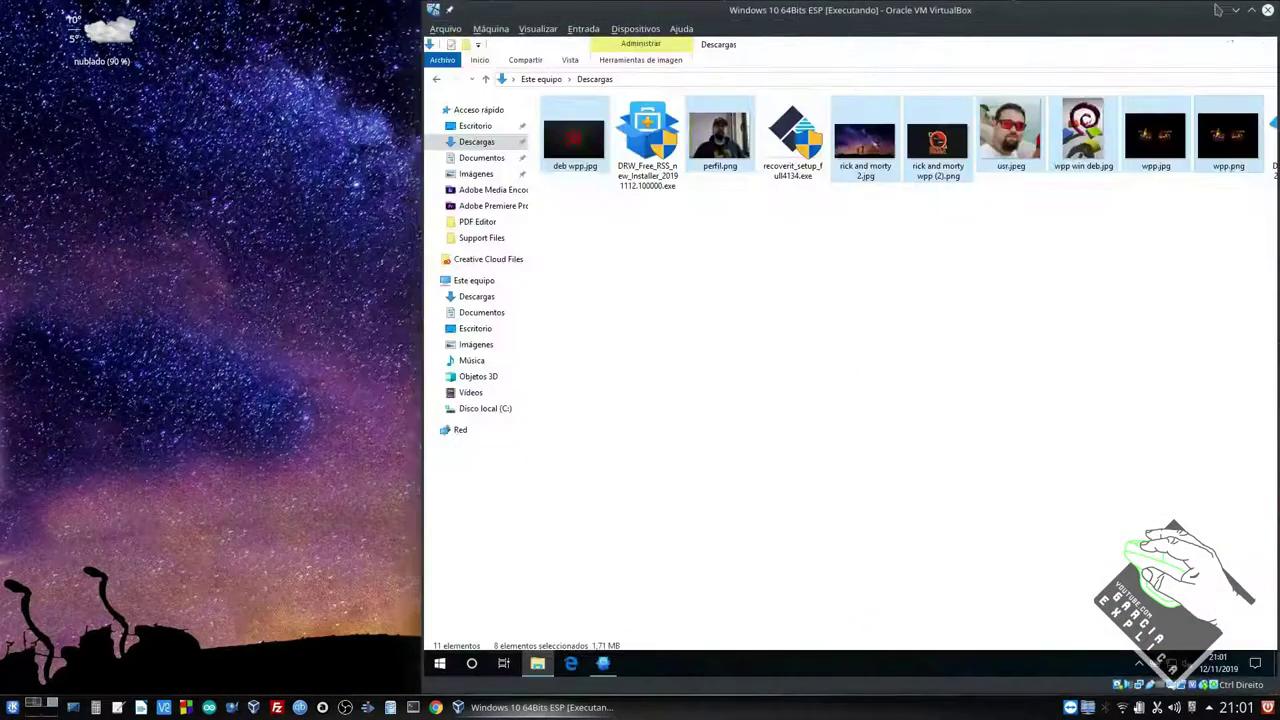
double_click(1050, 9)
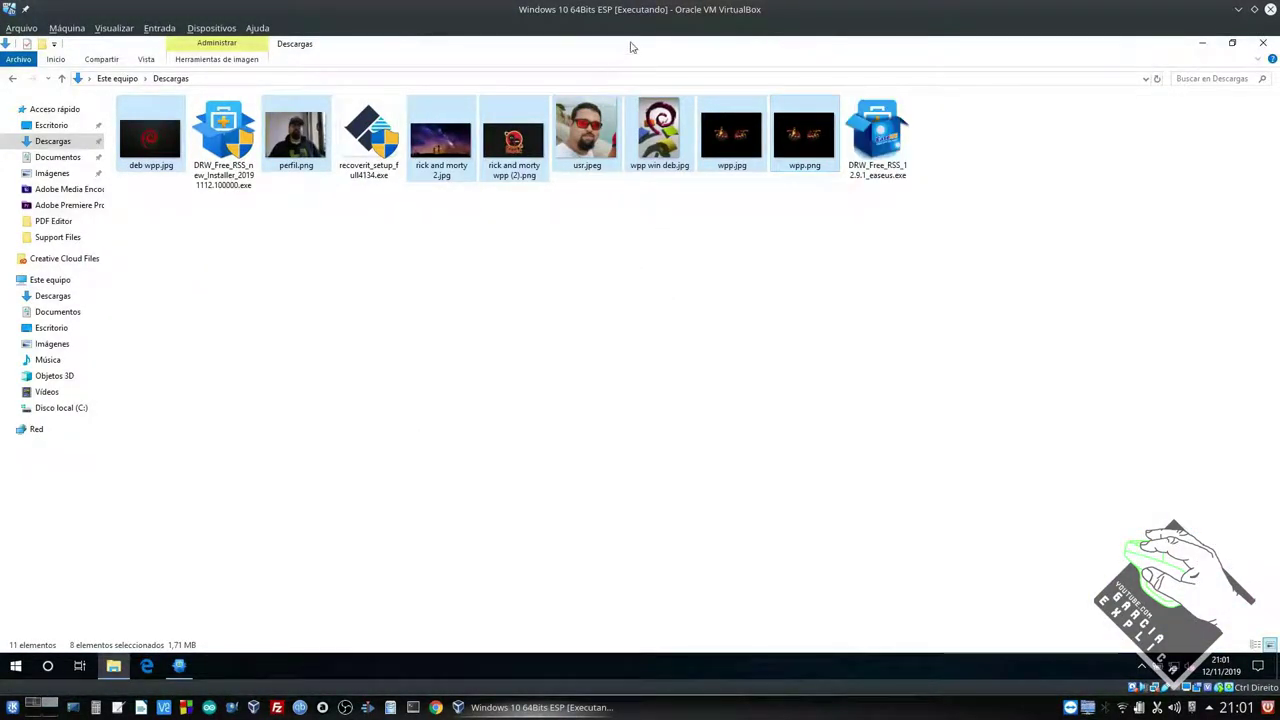
left_click_drag(630, 47, 635, 122)
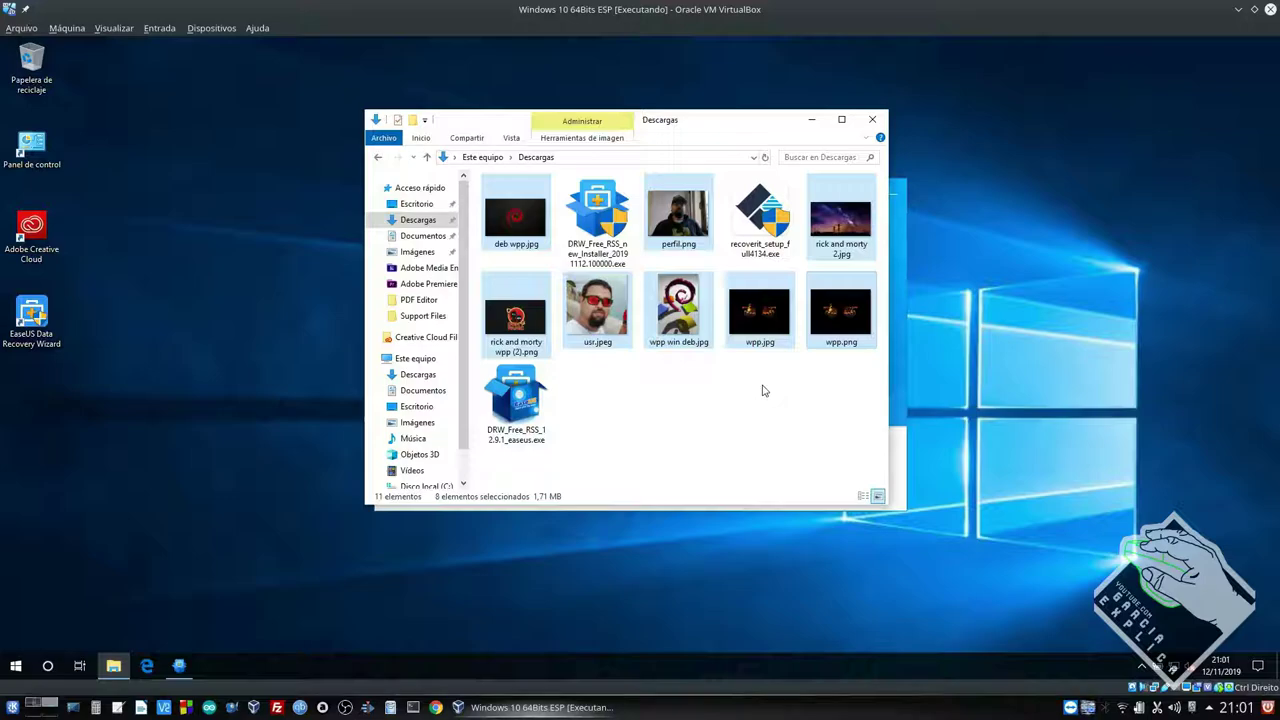
key("Delete")
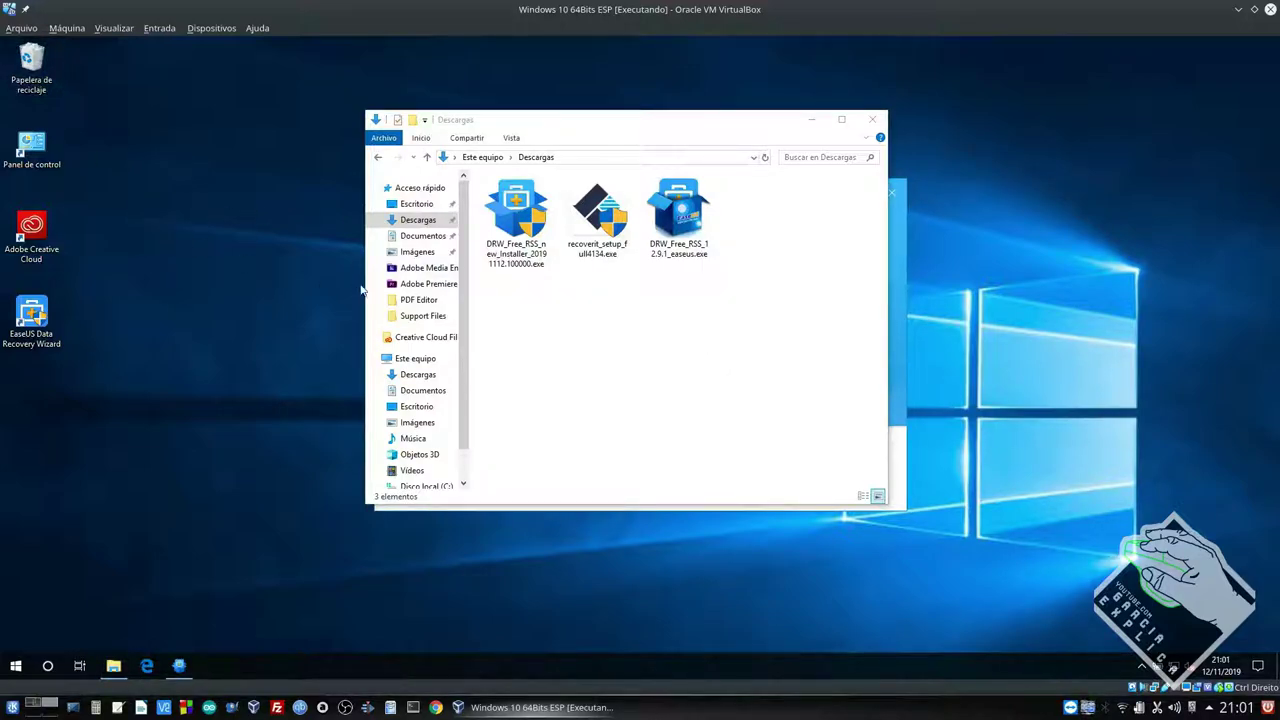
- Open the Recycle Bin and examine the deleted images, including the properties of deb wpp.jpg
left_click_drag(625, 405, 505, 205)
left_click(585, 361)
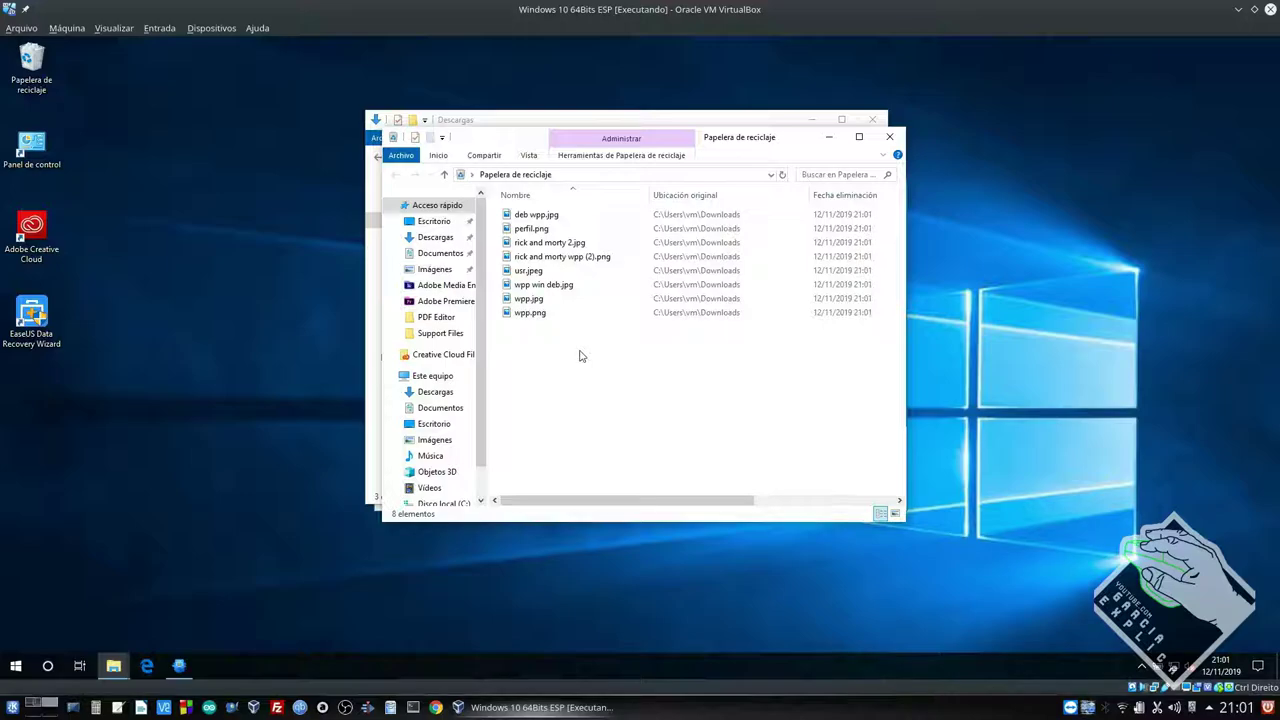
left_click_drag(581, 356, 508, 206)
left_click(562, 368)
left_click_drag(590, 366, 528, 207)
left_click(590, 366)
left_click_drag(596, 366, 528, 207)
left_click(533, 368)
mouse_move(570, 356)
left_mouse_down()
mouse_move(502, 206)
mouse_move(576, 356)
left_mouse_up()
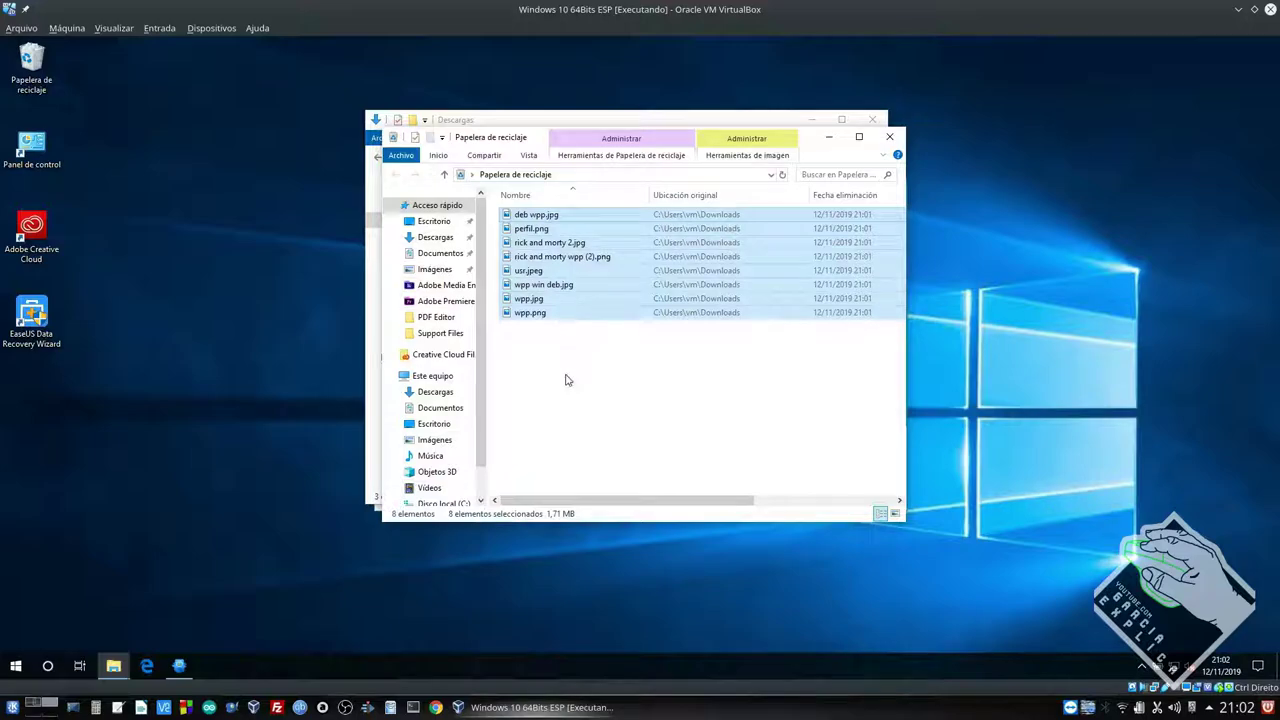
left_click(566, 377)
left_click_drag(610, 348, 530, 212)
left_click(530, 214)
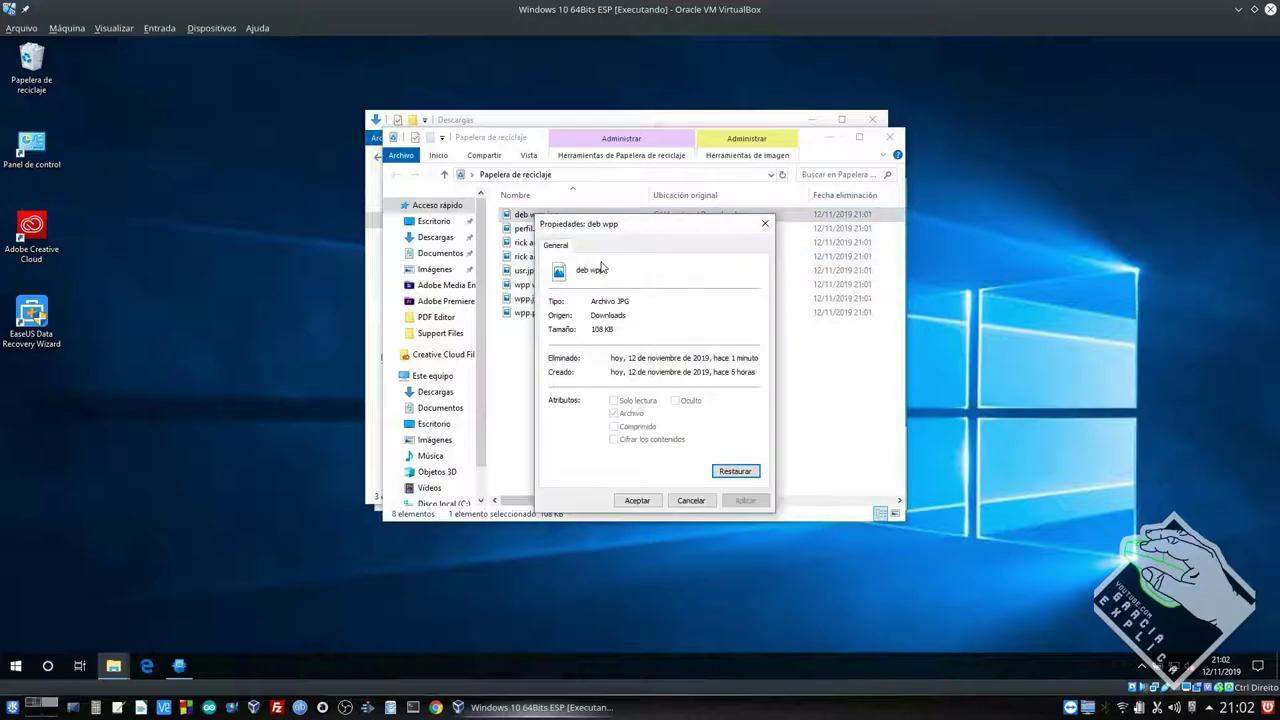
left_click(765, 223)
- Restore all eight deleted images from the Recycle Bin to the Descargas folder
left_click_drag(634, 375, 532, 212)
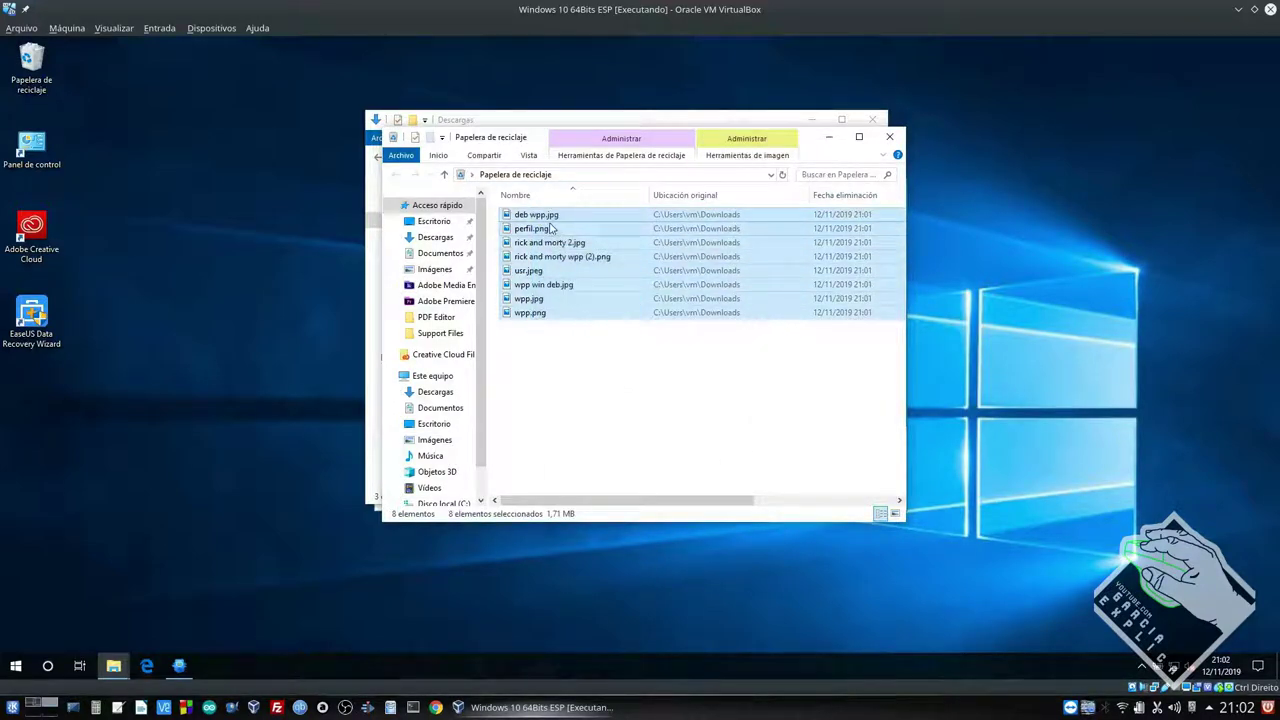
left_click_drag(545, 140, 855, 155)
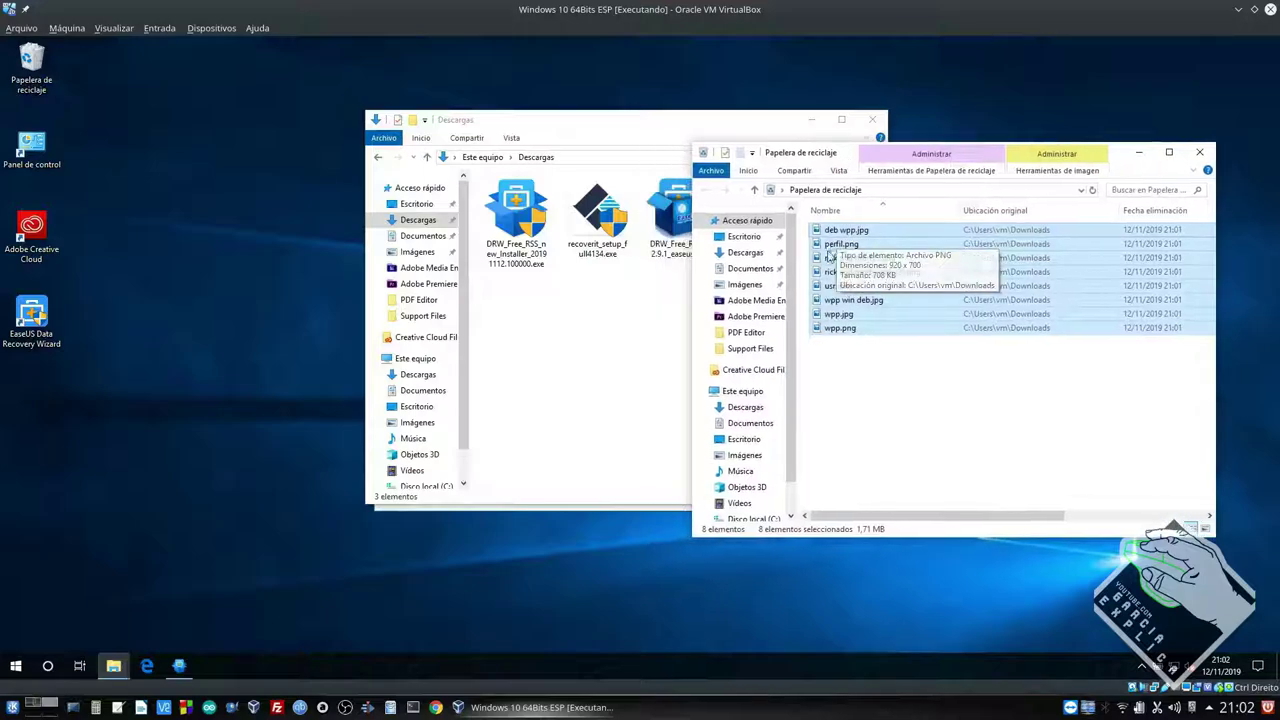
left_click_drag(836, 232, 846, 260)
right_click(846, 260)
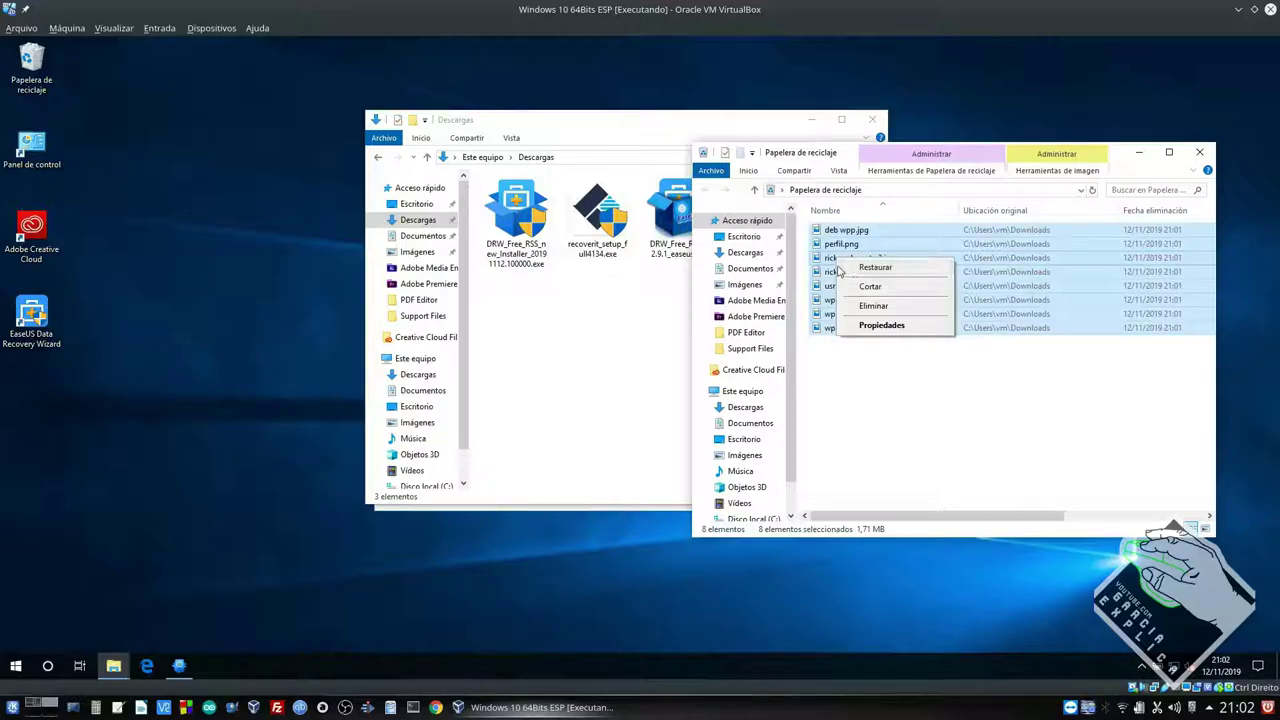
left_click(829, 232)
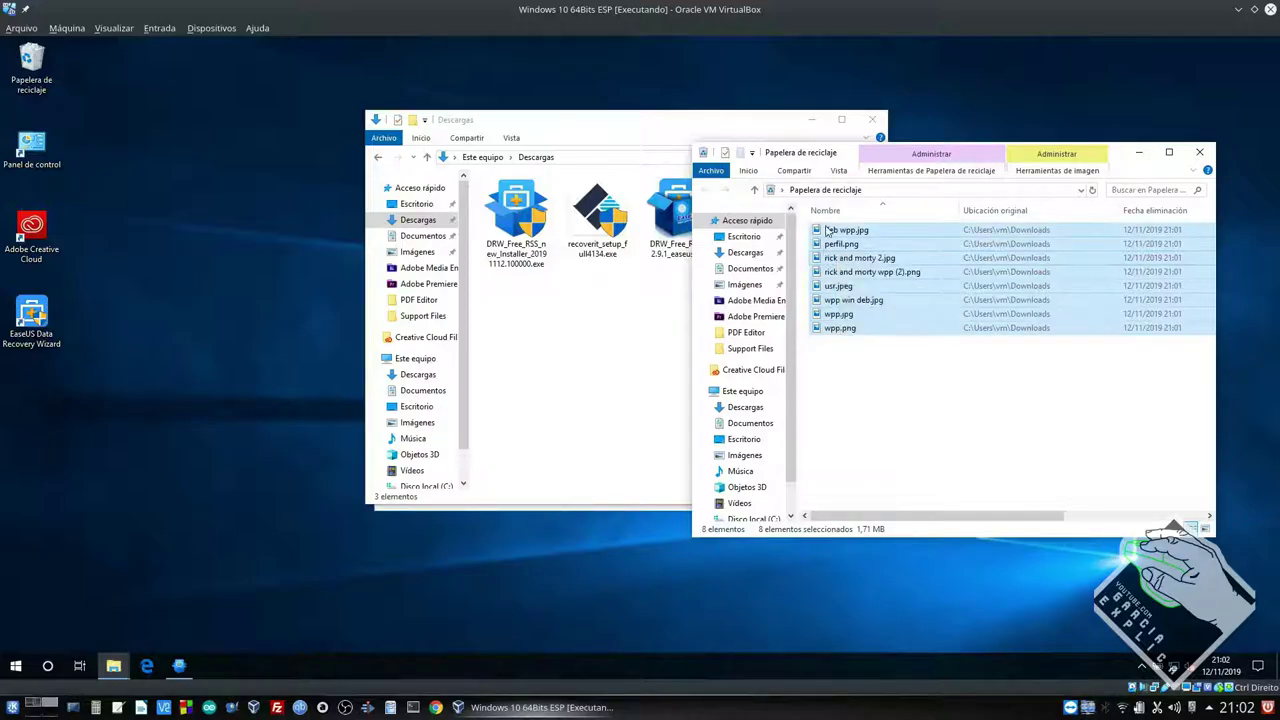
left_click_drag(829, 232, 838, 274)
right_click(838, 274)
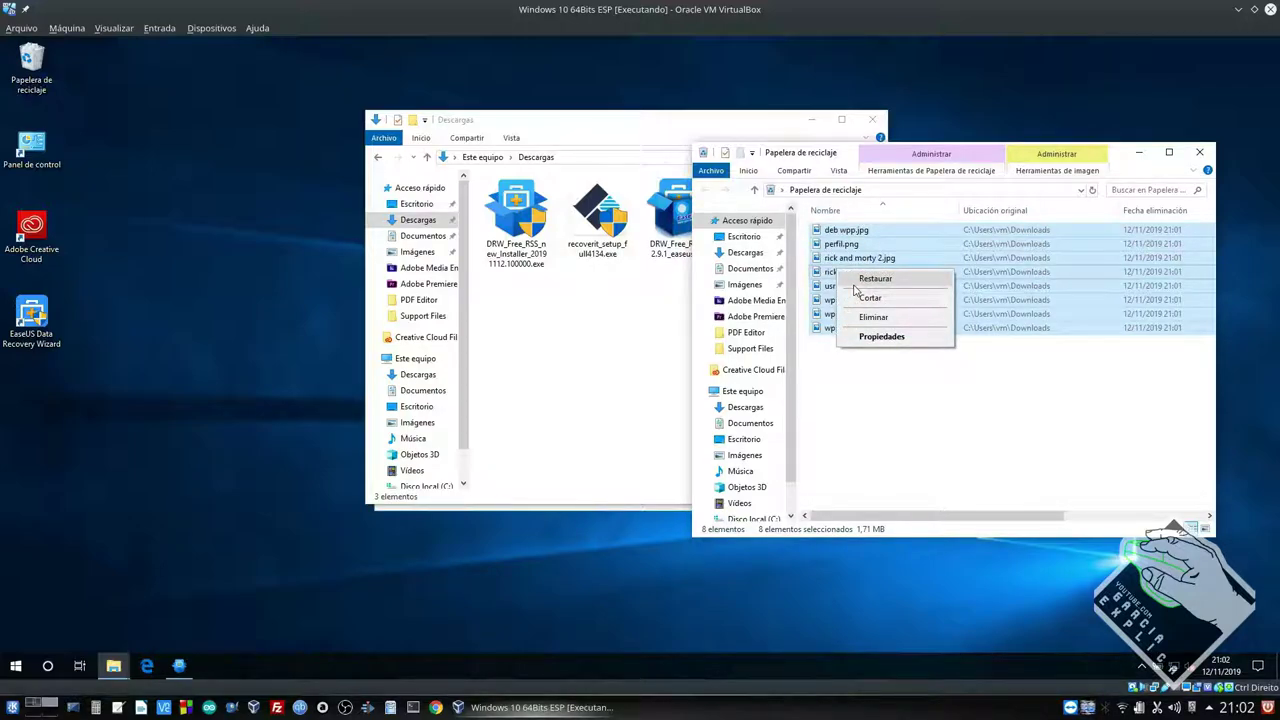
left_click(860, 281)
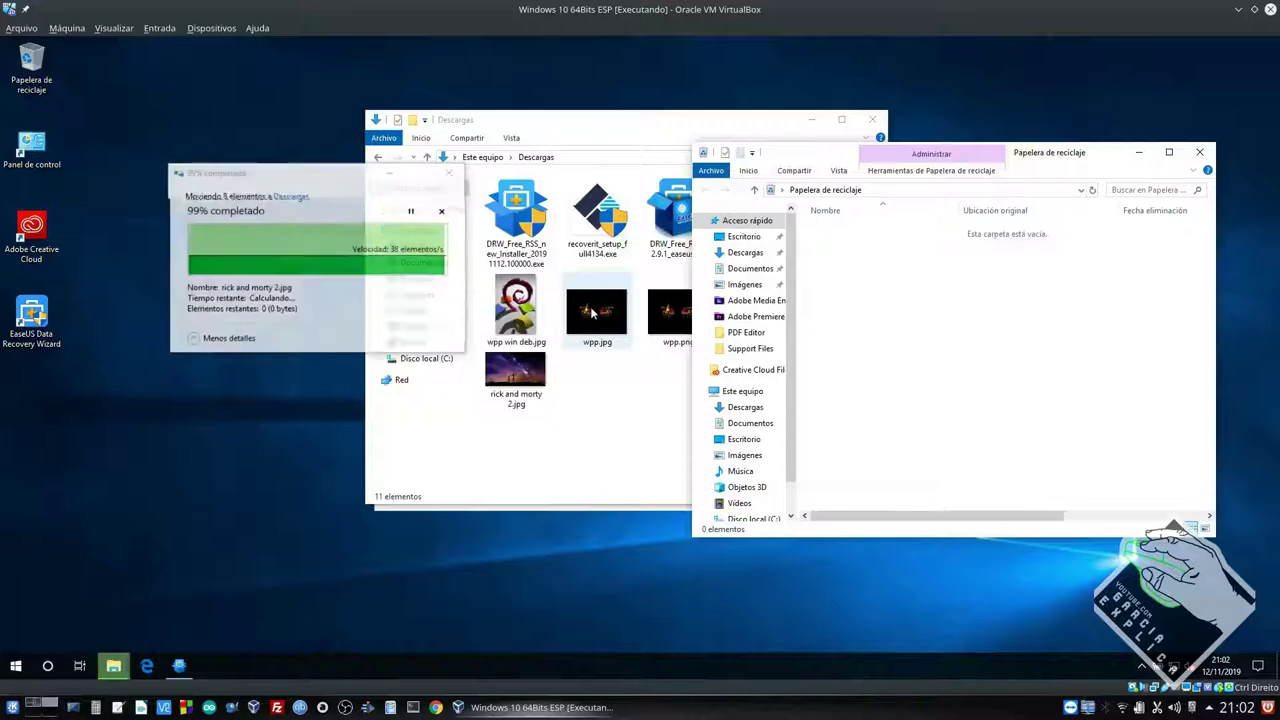
- Permanently delete the eight restored images from Descargas, then check the Recycle Bin and close it
left_click(593, 313)
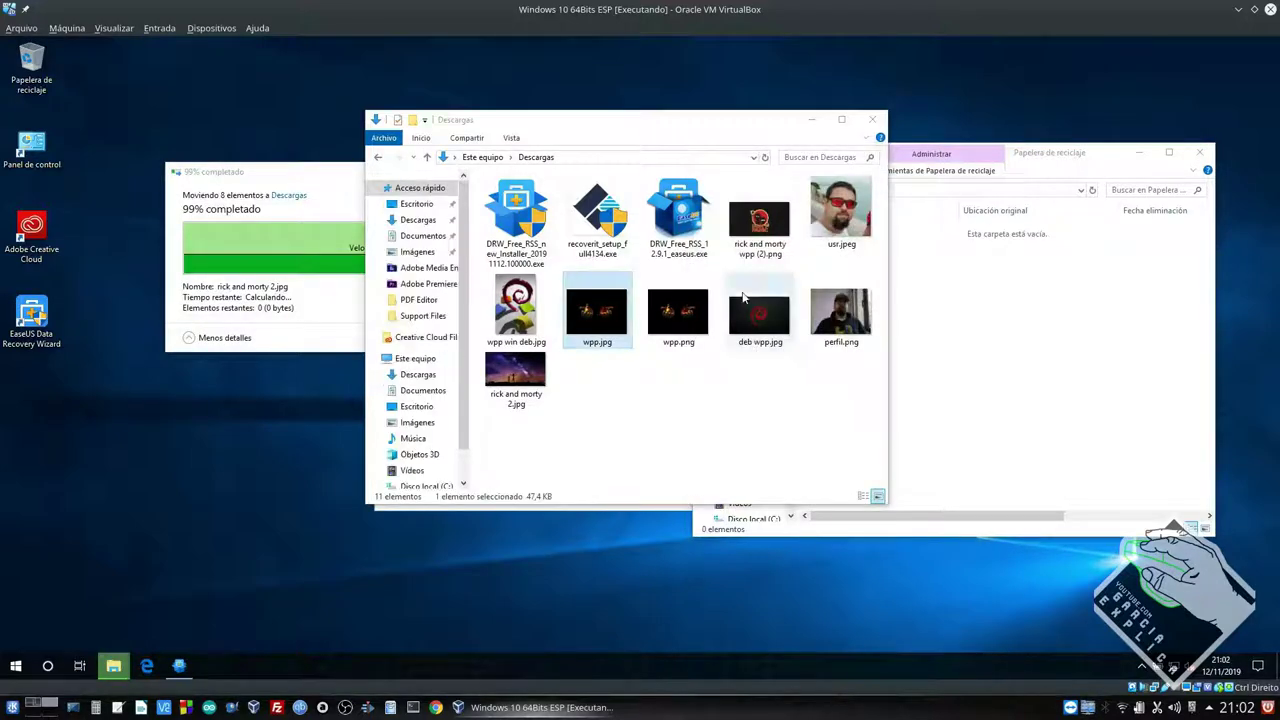
left_click(1107, 311)
left_click(688, 300)
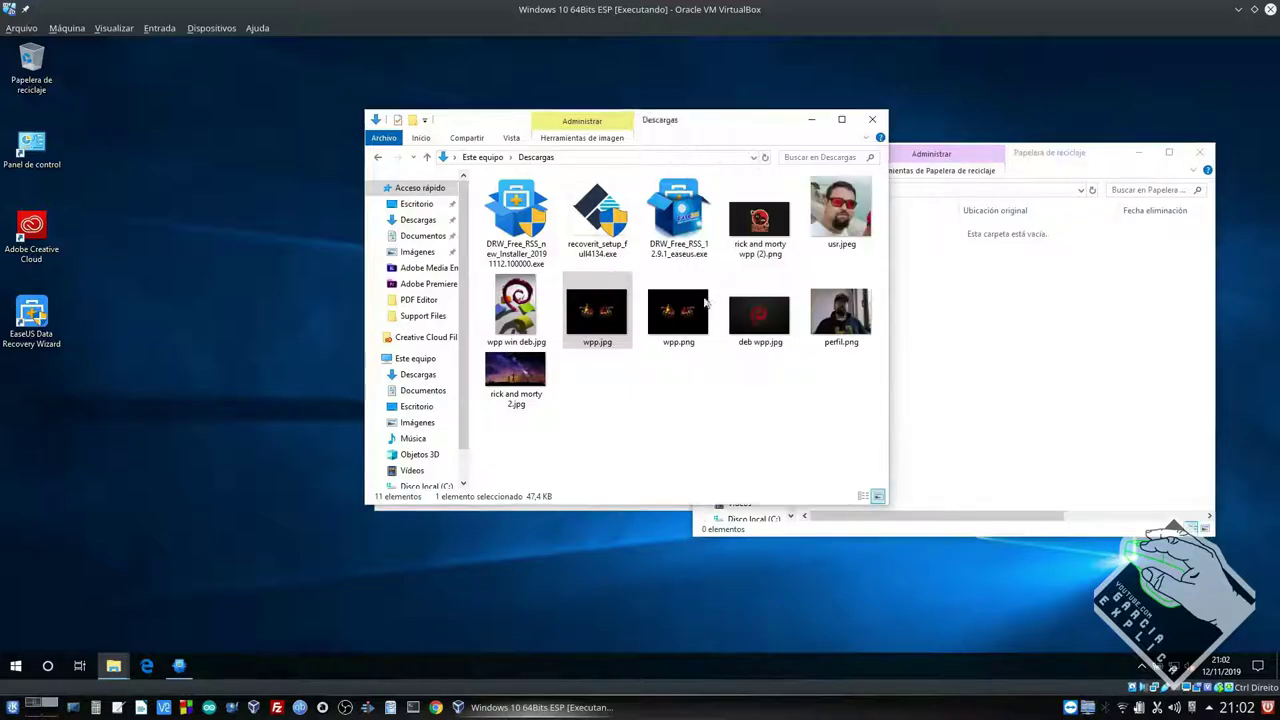
left_click(759, 218)
left_click(515, 375, "shift")
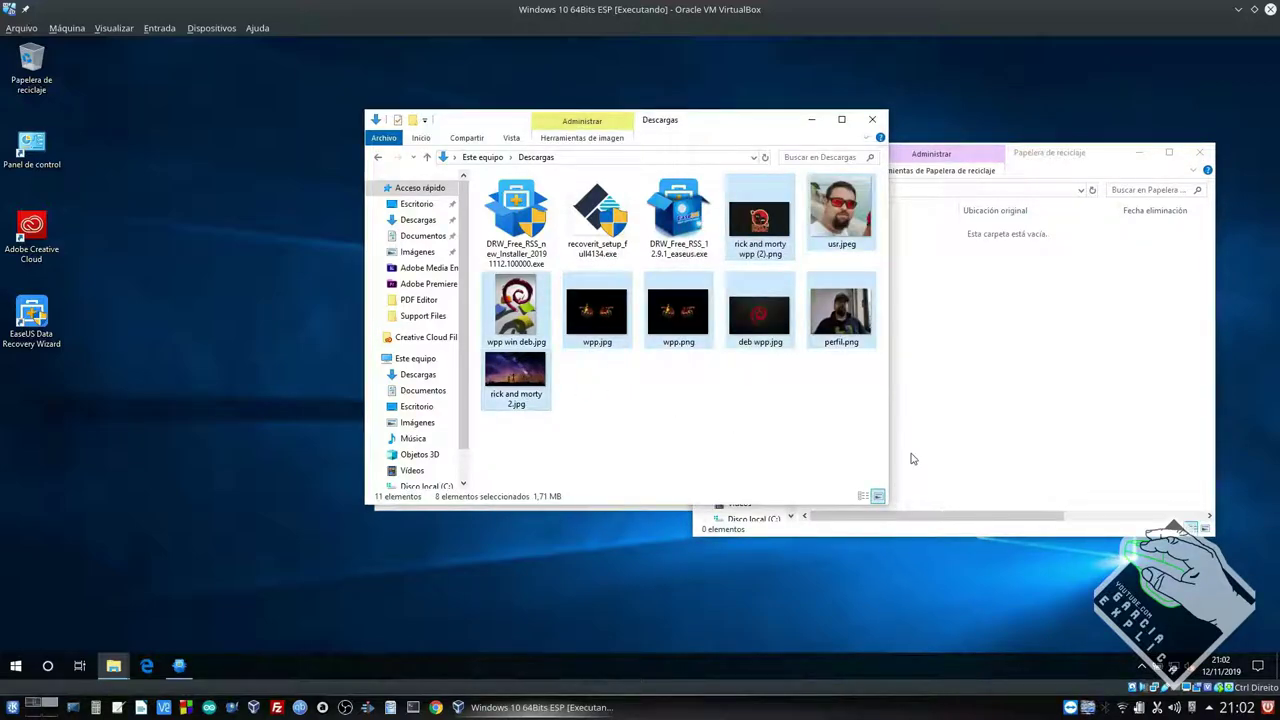
key("shift+Delete")
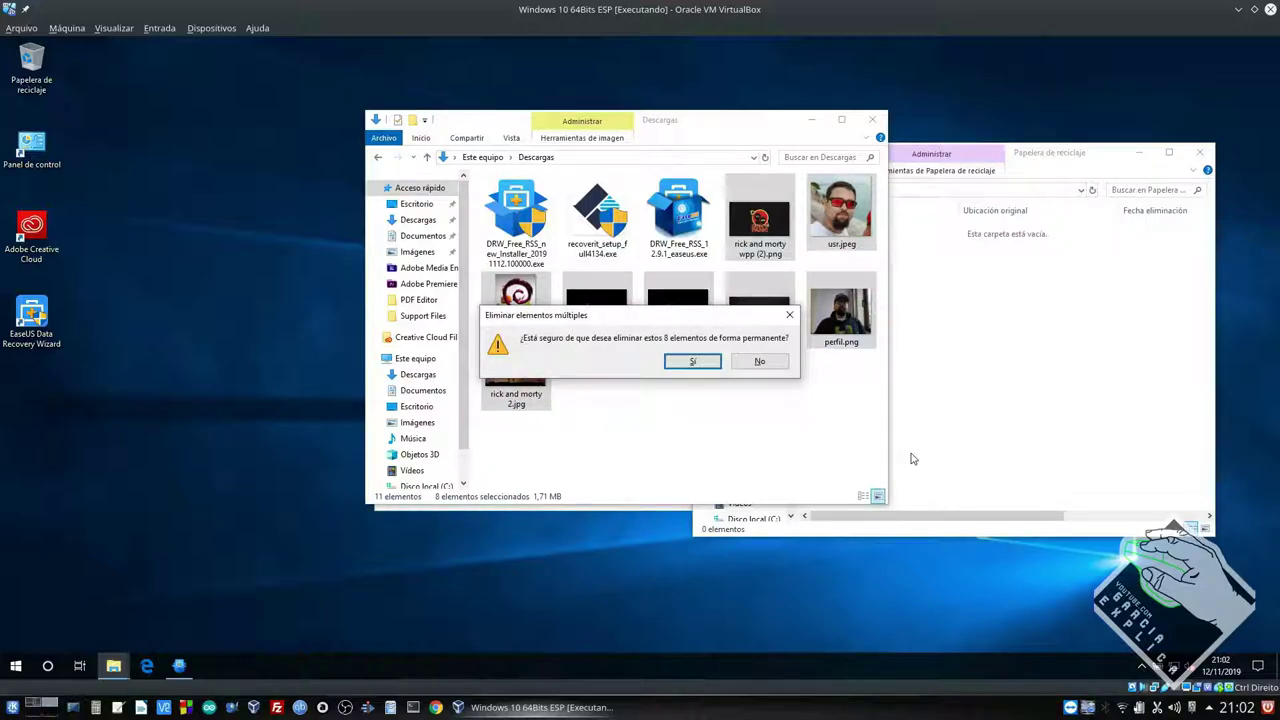
key("Return")
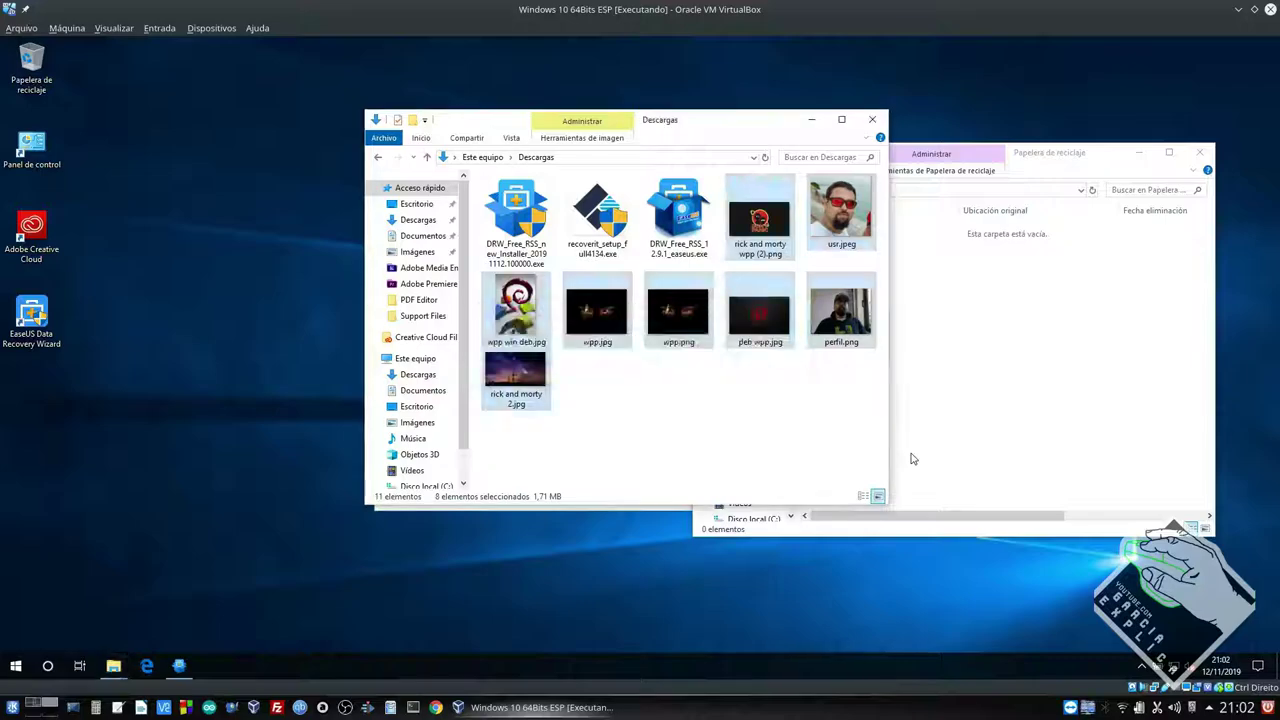
left_click(895, 396)
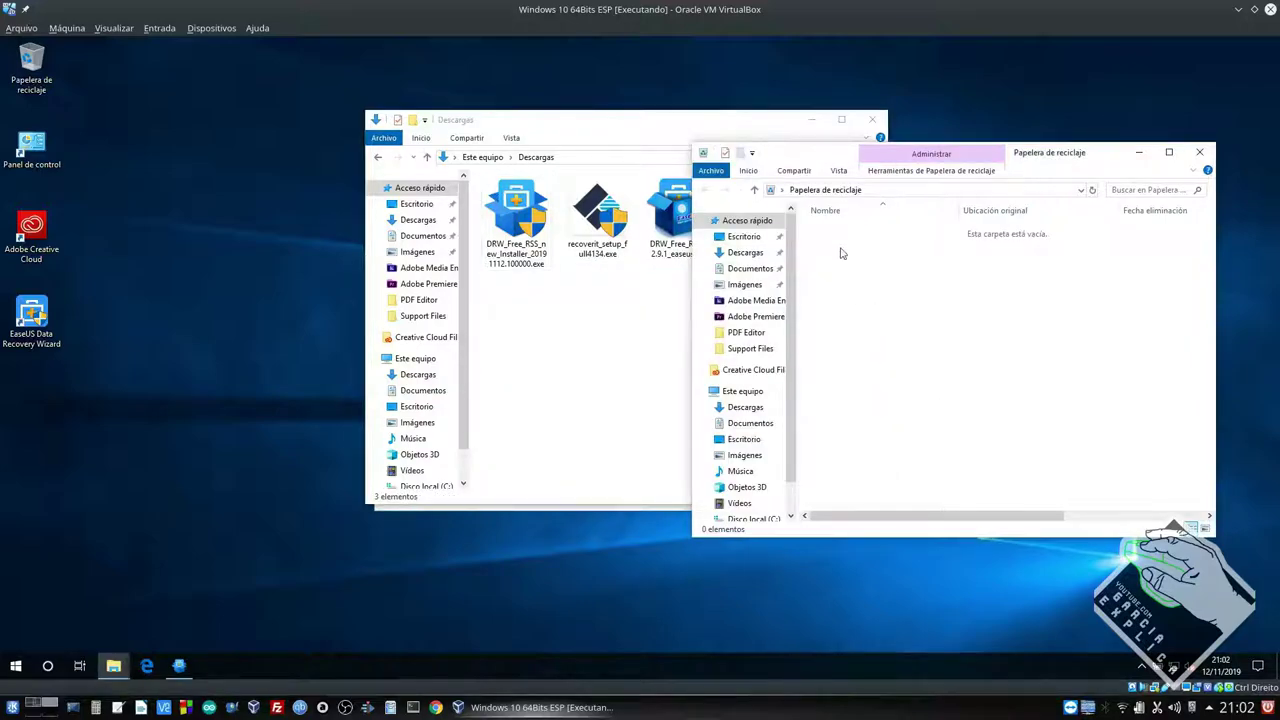
left_click(1202, 152)
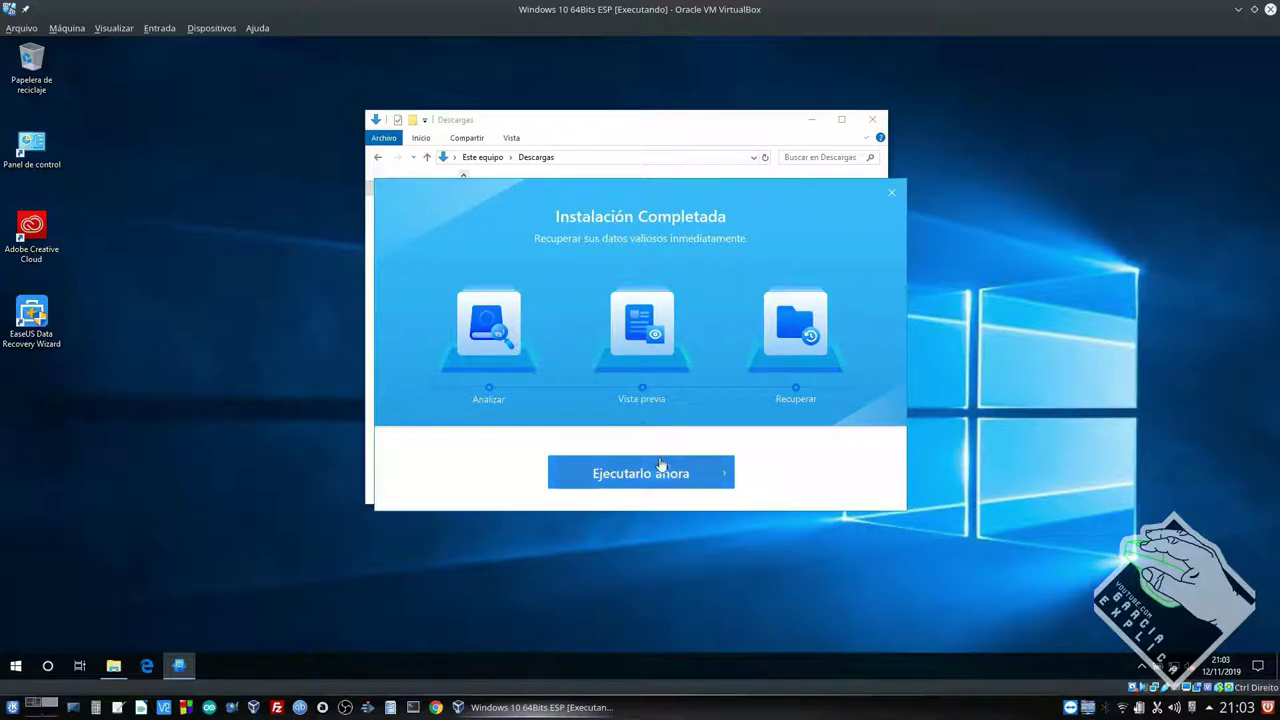
- Launch EaseUS Data Recovery Wizard from the finished installer and run DRW_Free_RSS_12.9.1_easeus.exe from Descargas
left_click(655, 476)
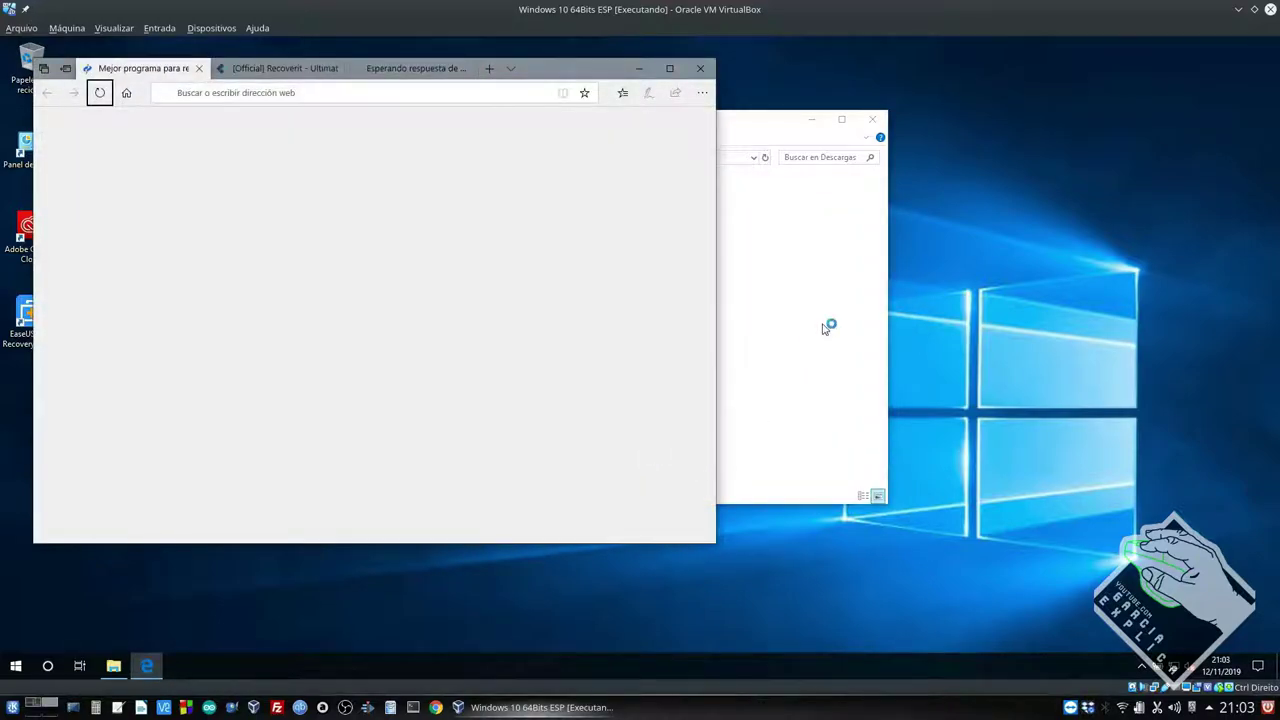
left_click(810, 334)
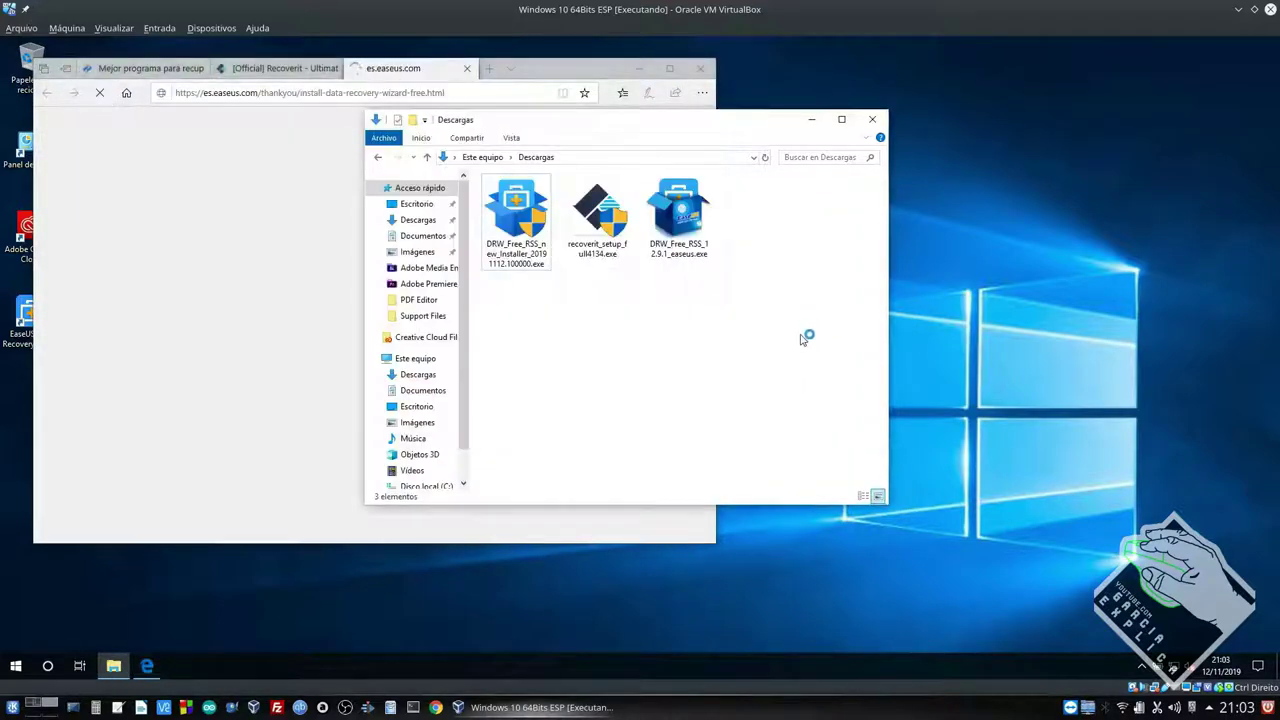
double_click(682, 250)
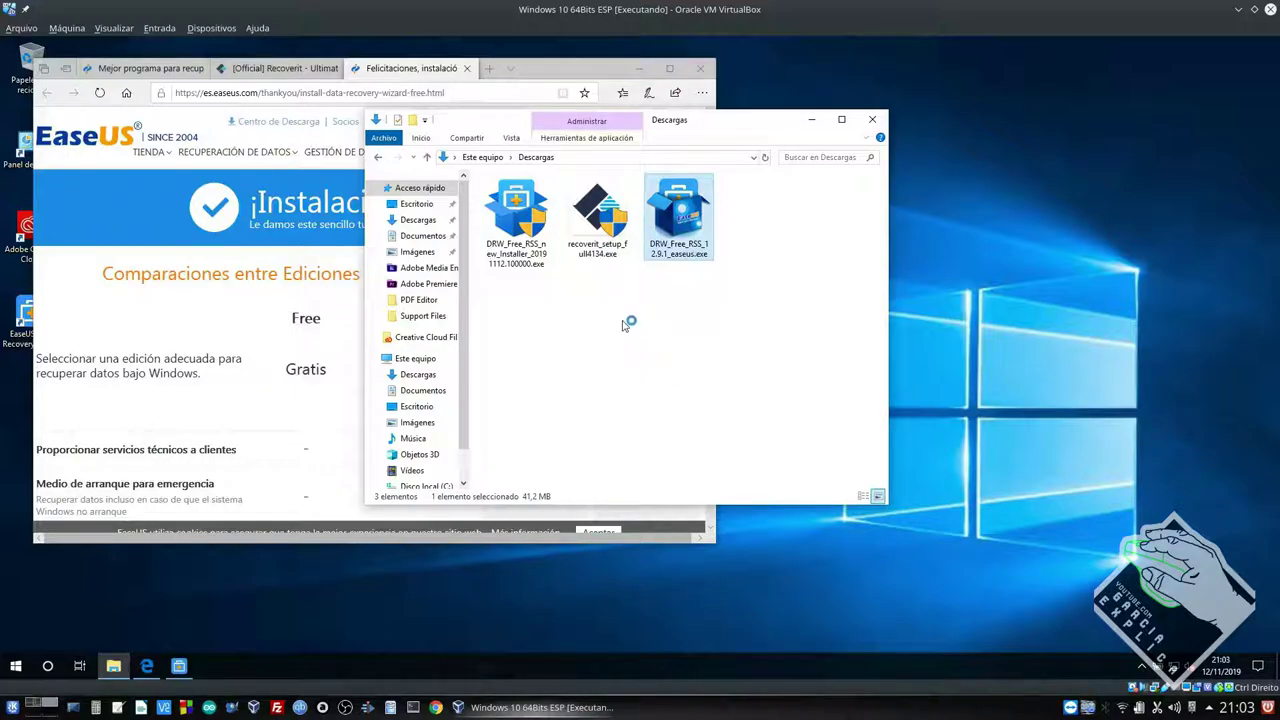
- Maximize the EaseUS browser window and examine the edition comparison, including emergency boot media, licence type and the Free edition's recovery capacity
left_click(436, 74)
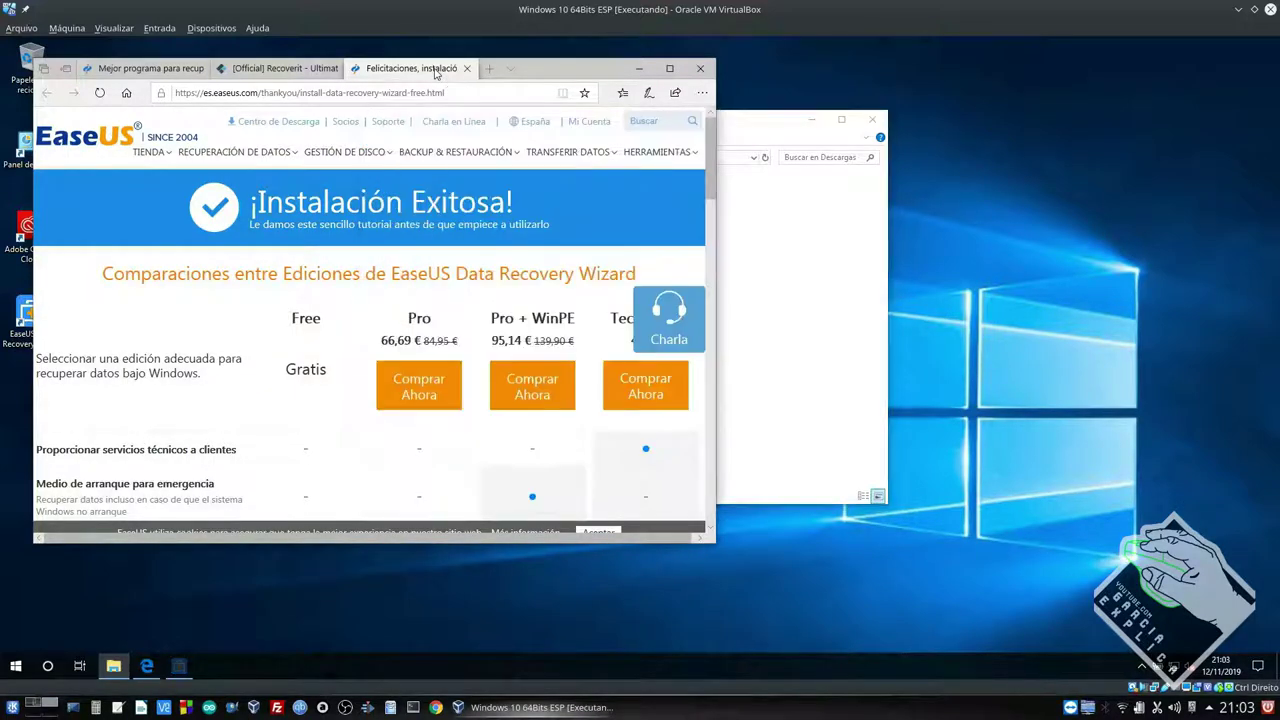
left_click(669, 70)
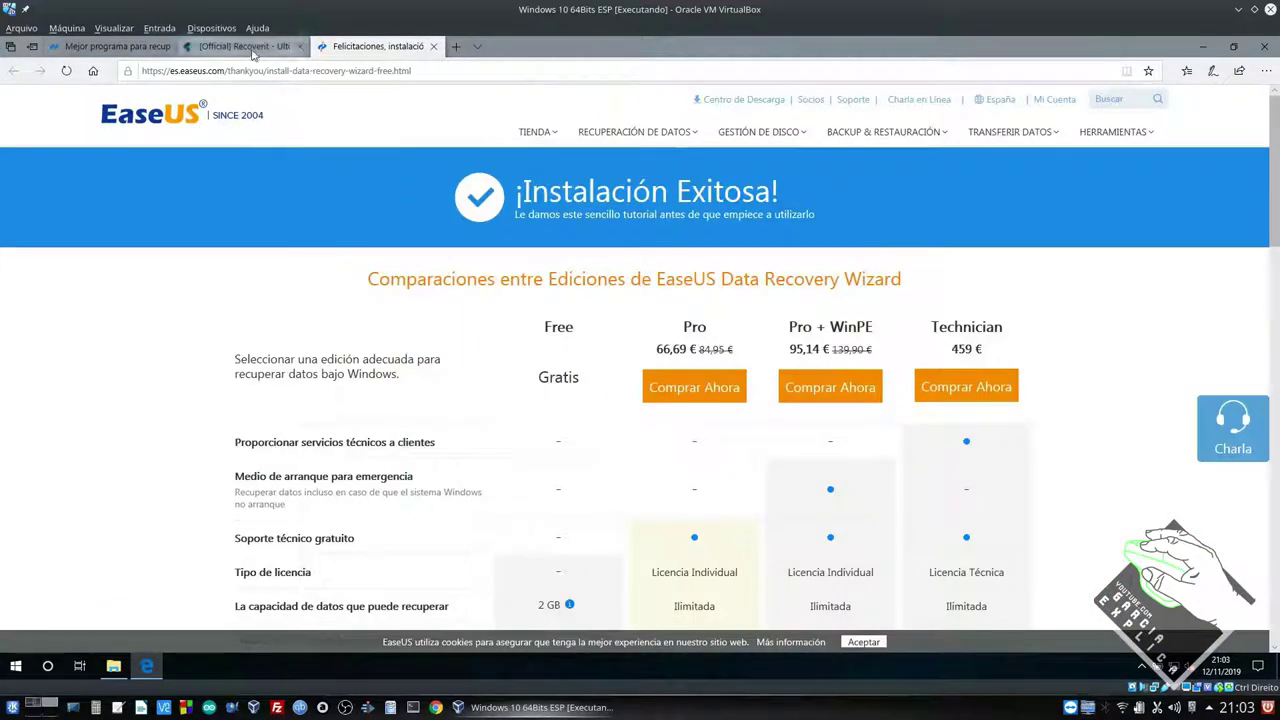
scroll(491, 346, "down", 3)
scroll(500, 280, "up", 1)
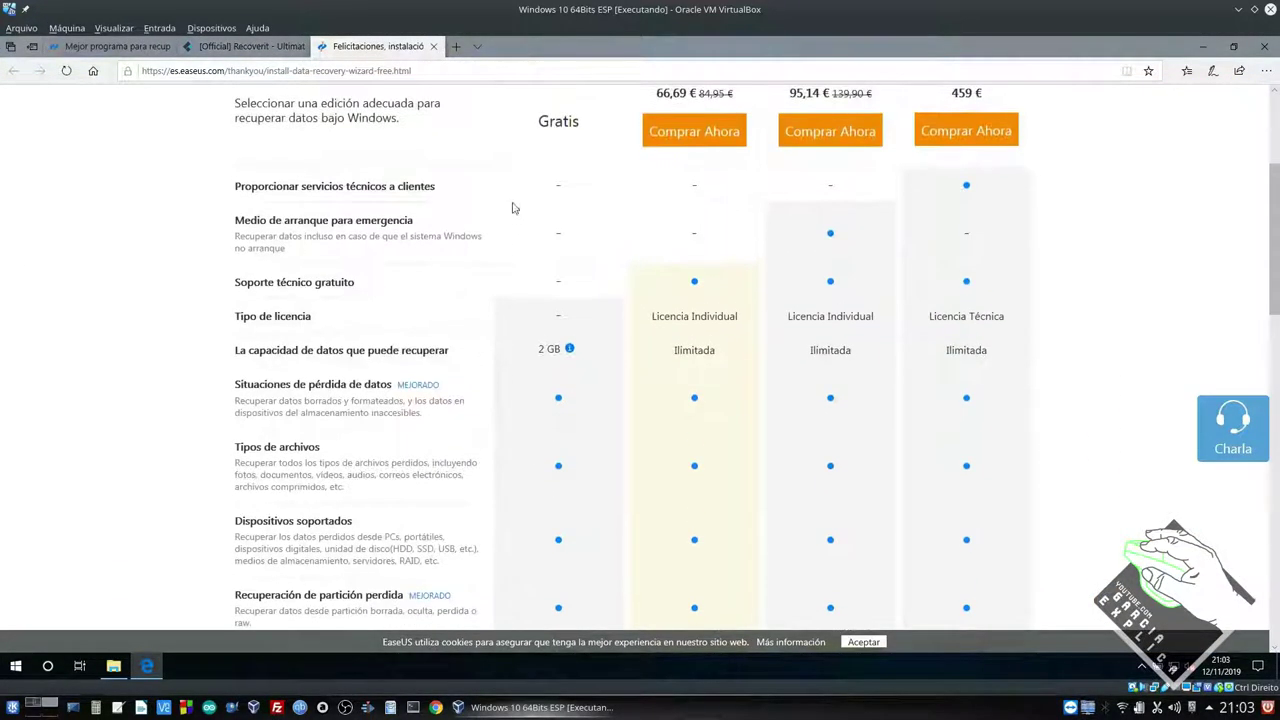
left_click_drag(310, 221, 350, 224)
left_click(352, 224)
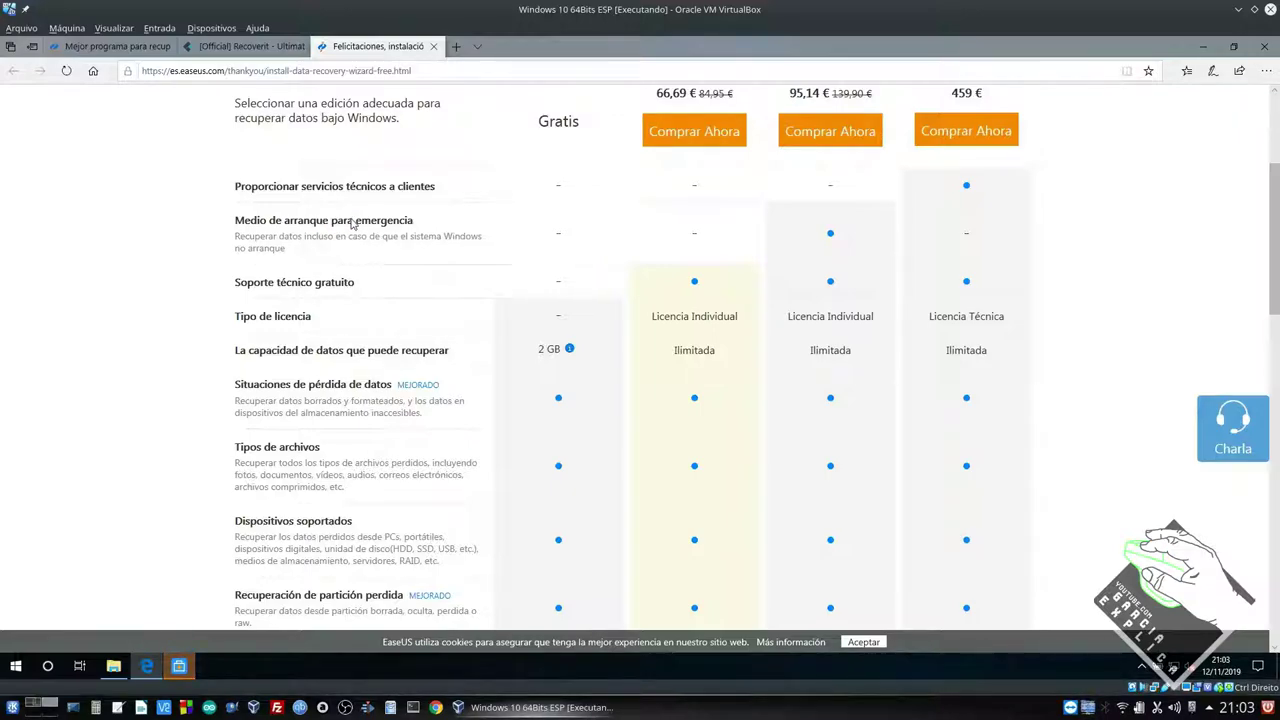
left_click_drag(234, 222, 330, 220)
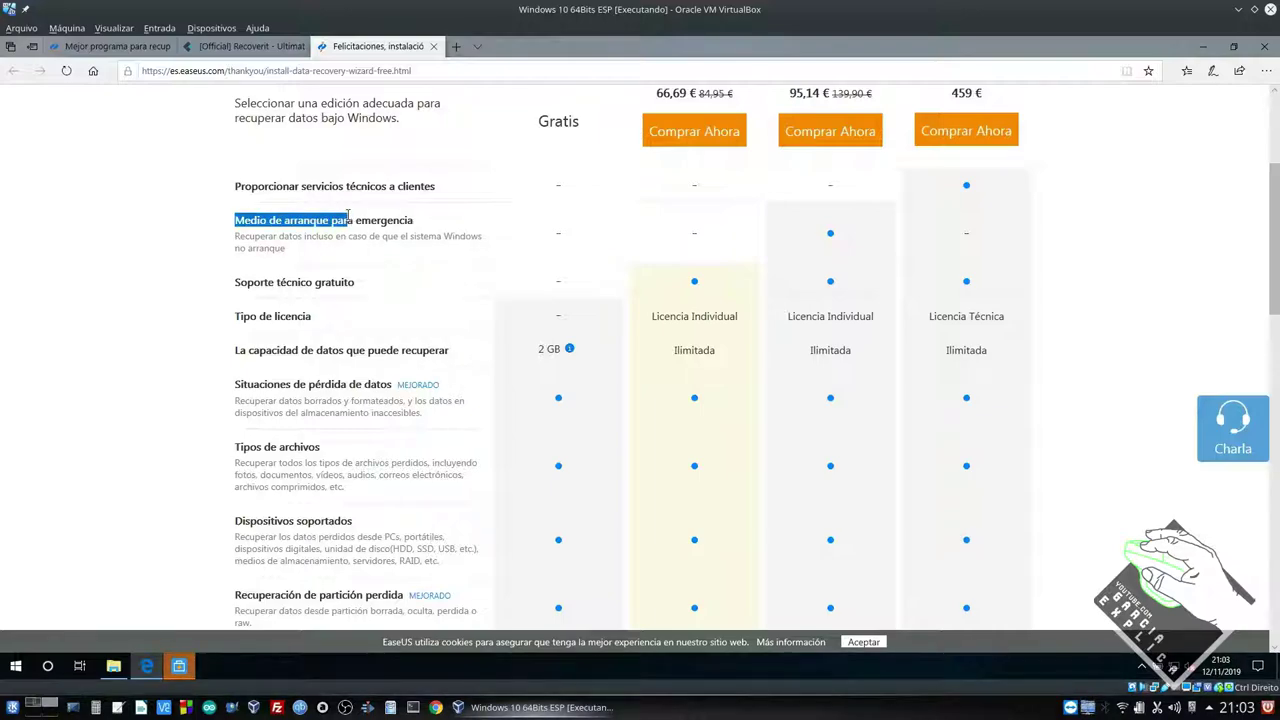
left_click_drag(310, 282, 299, 318)
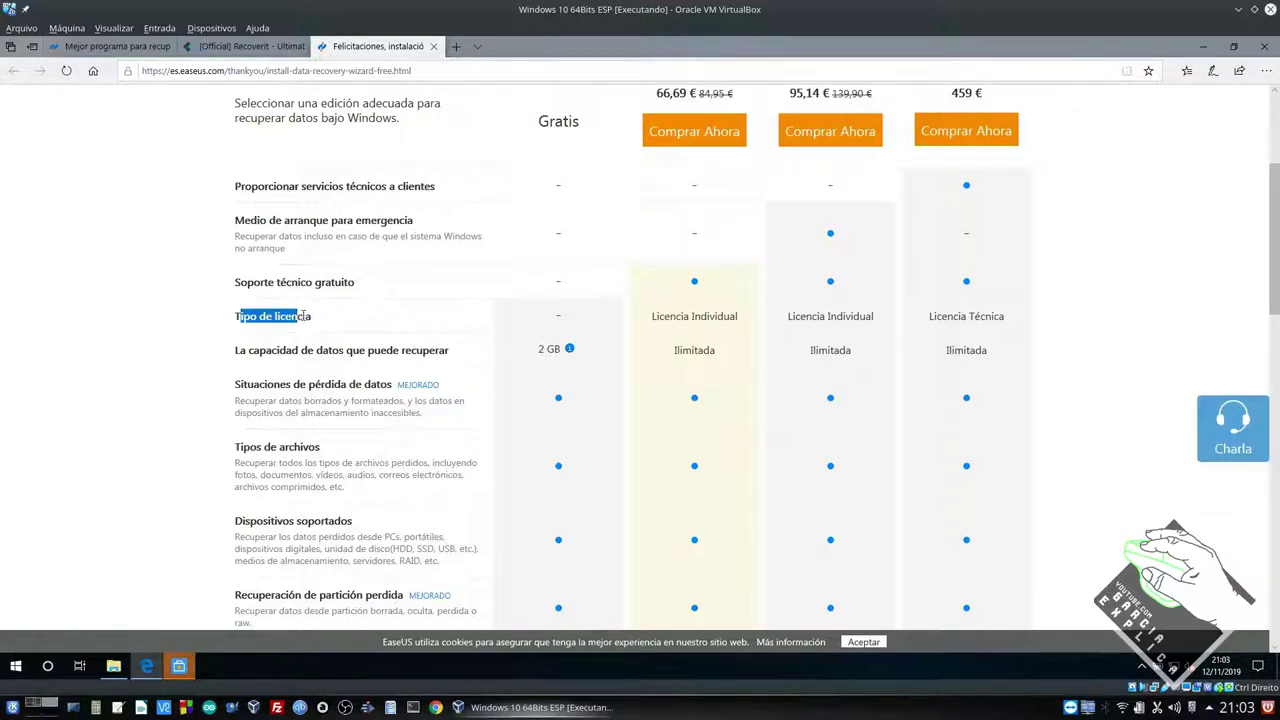
scroll(372, 292, "down", 1)
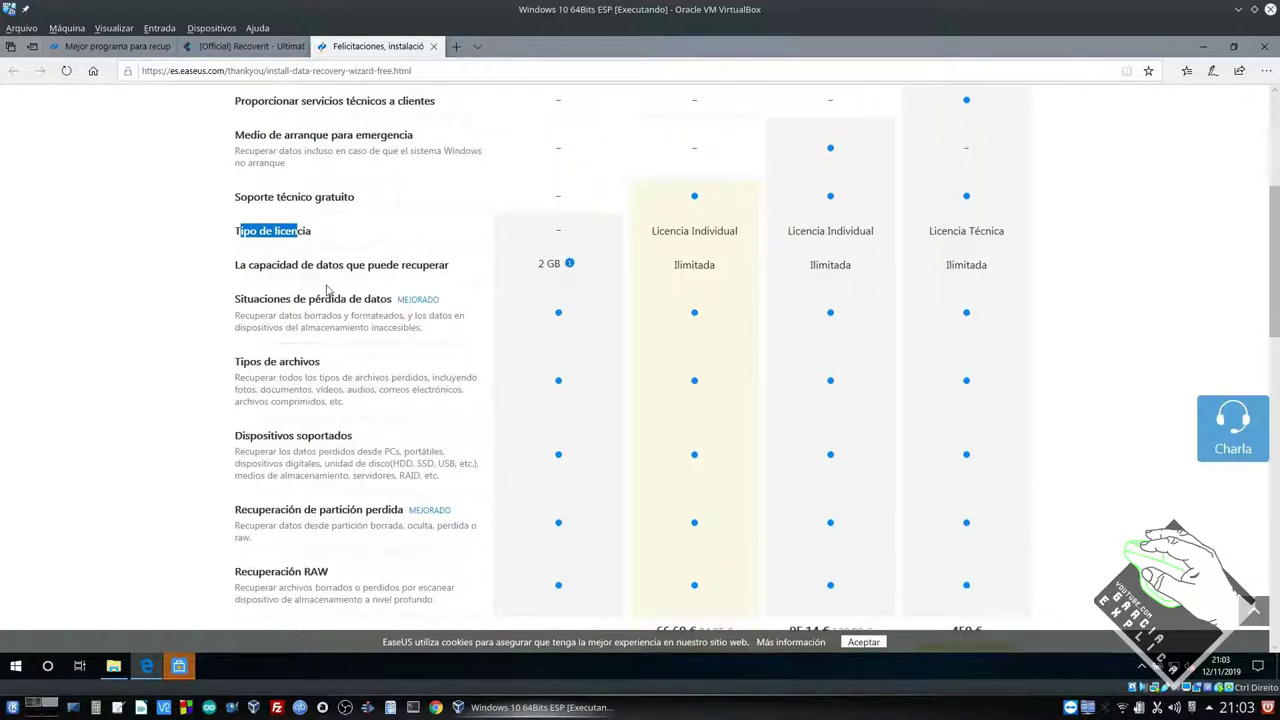
left_click_drag(434, 264, 543, 265)
left_click(547, 263)
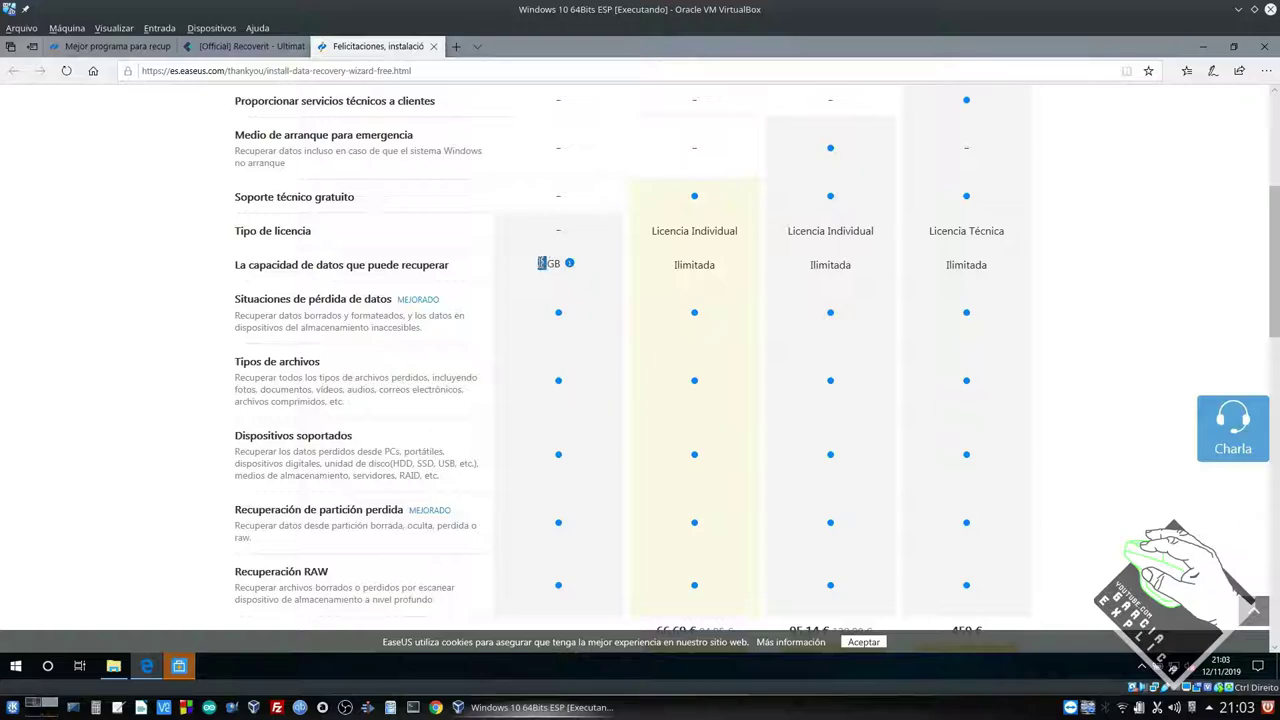
scroll(465, 270, "down", 3)
scroll(517, 277, "up", 2)
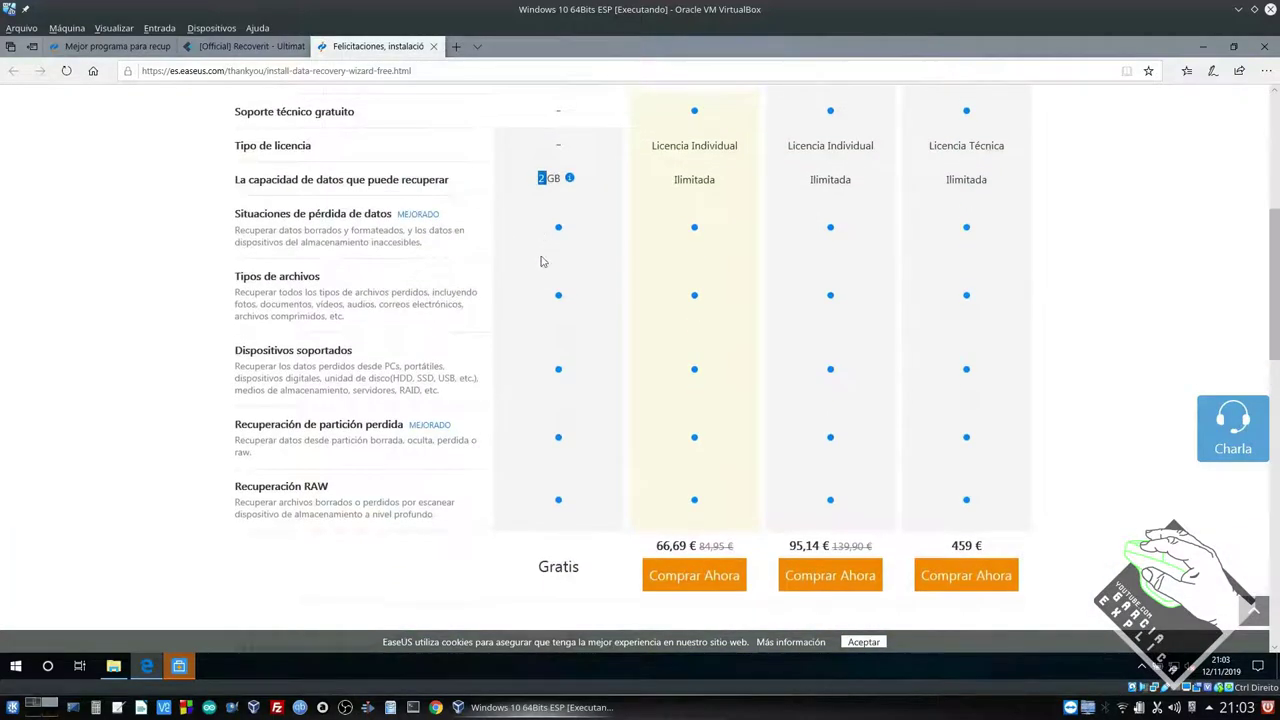
scroll(515, 300, "up", 5)
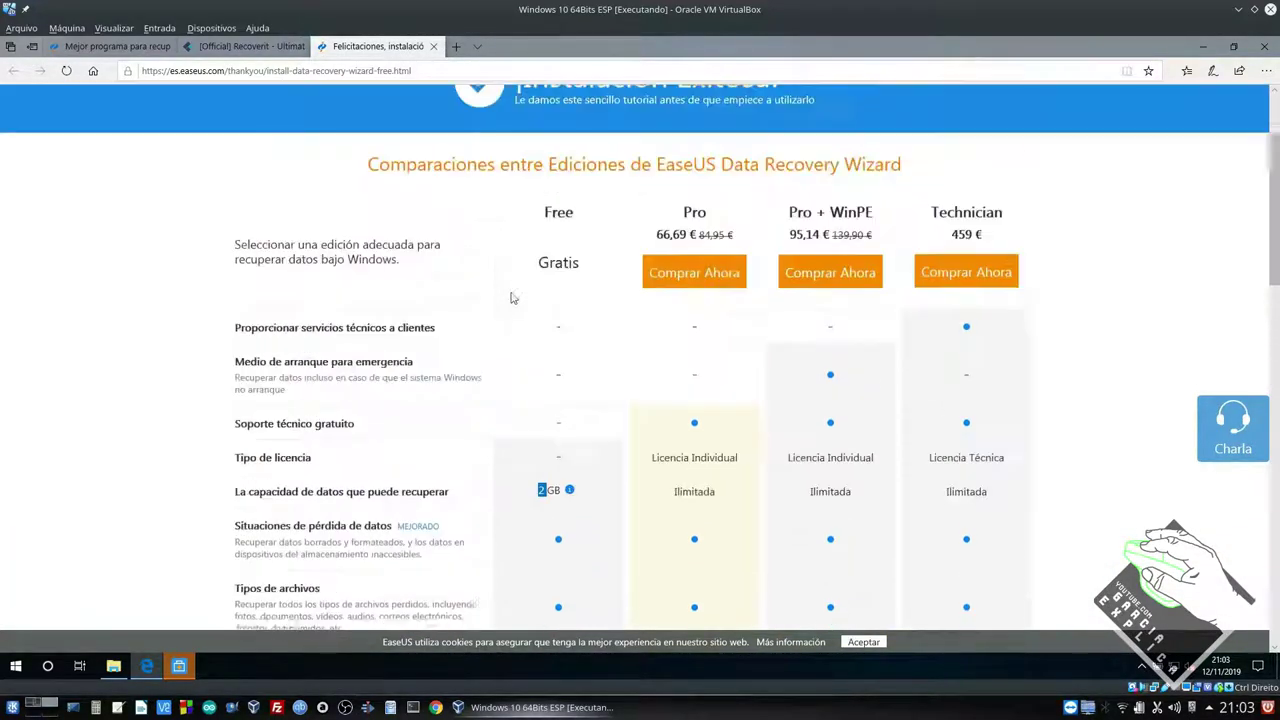
- Close the Recoverit page, review the EaseUS edition comparison again and minimize the browser
left_click(250, 46)
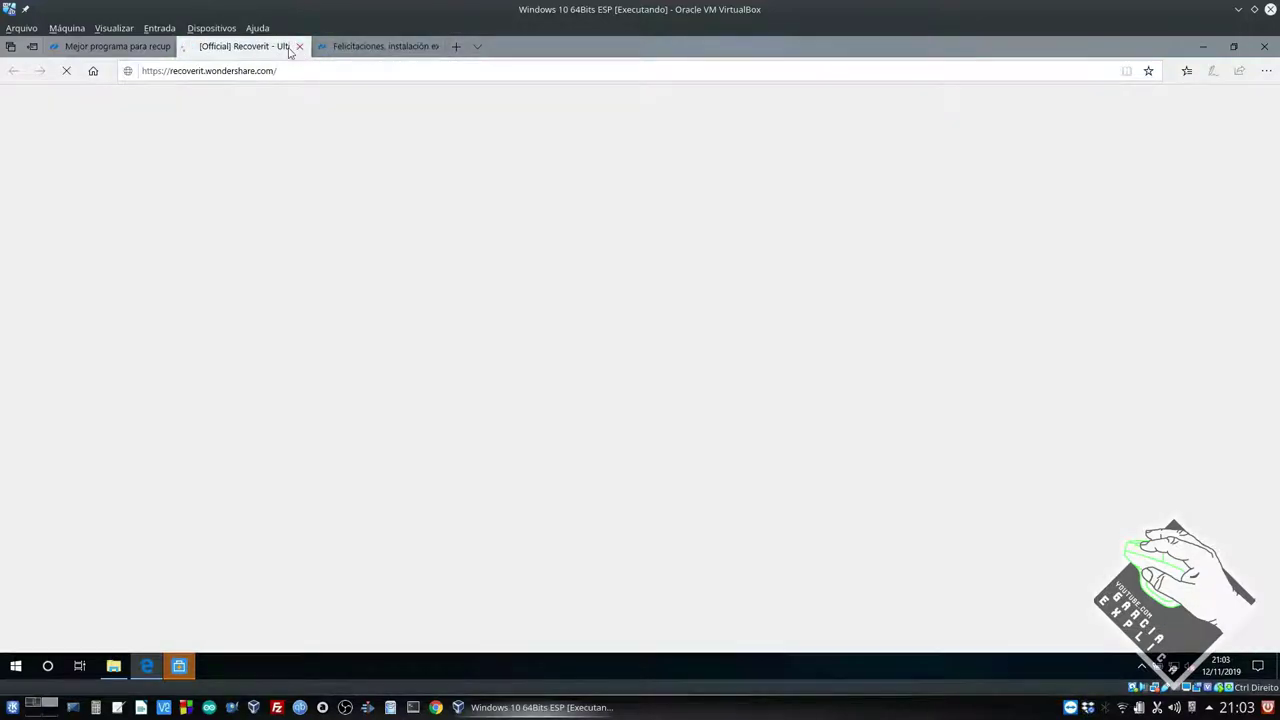
left_click(298, 47)
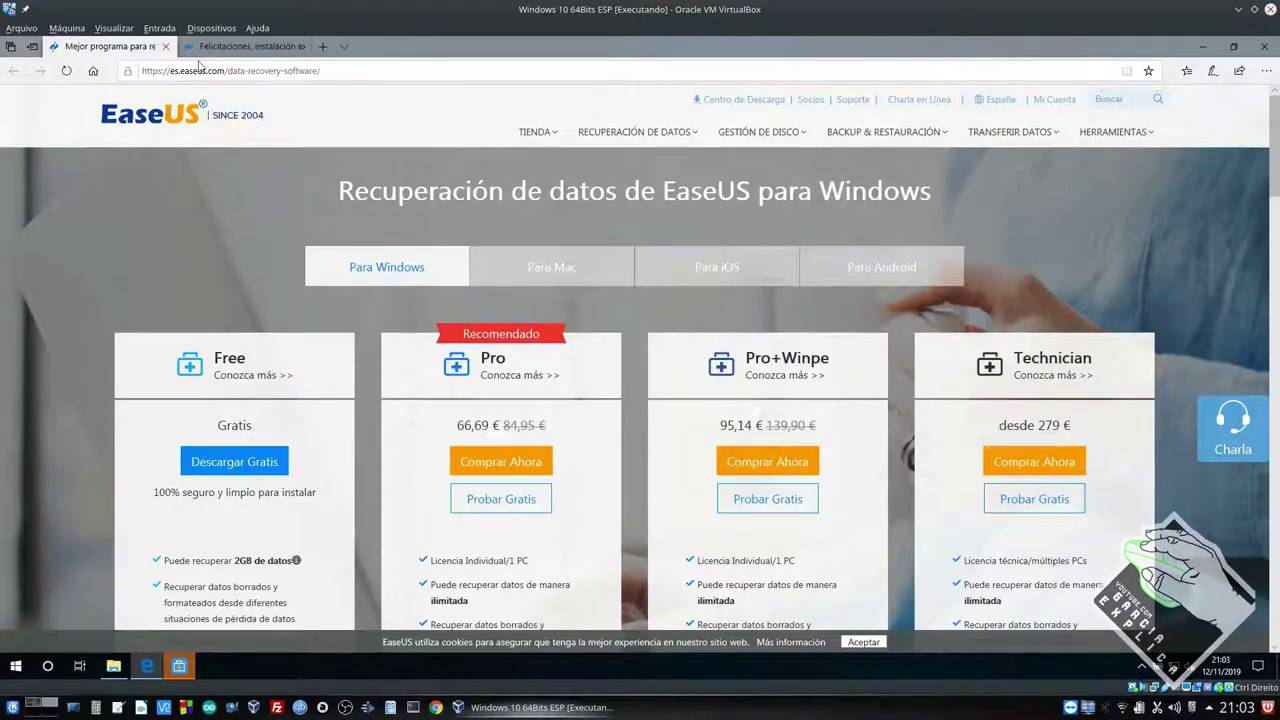
left_click(240, 46)
scroll(679, 366, "down", 2)
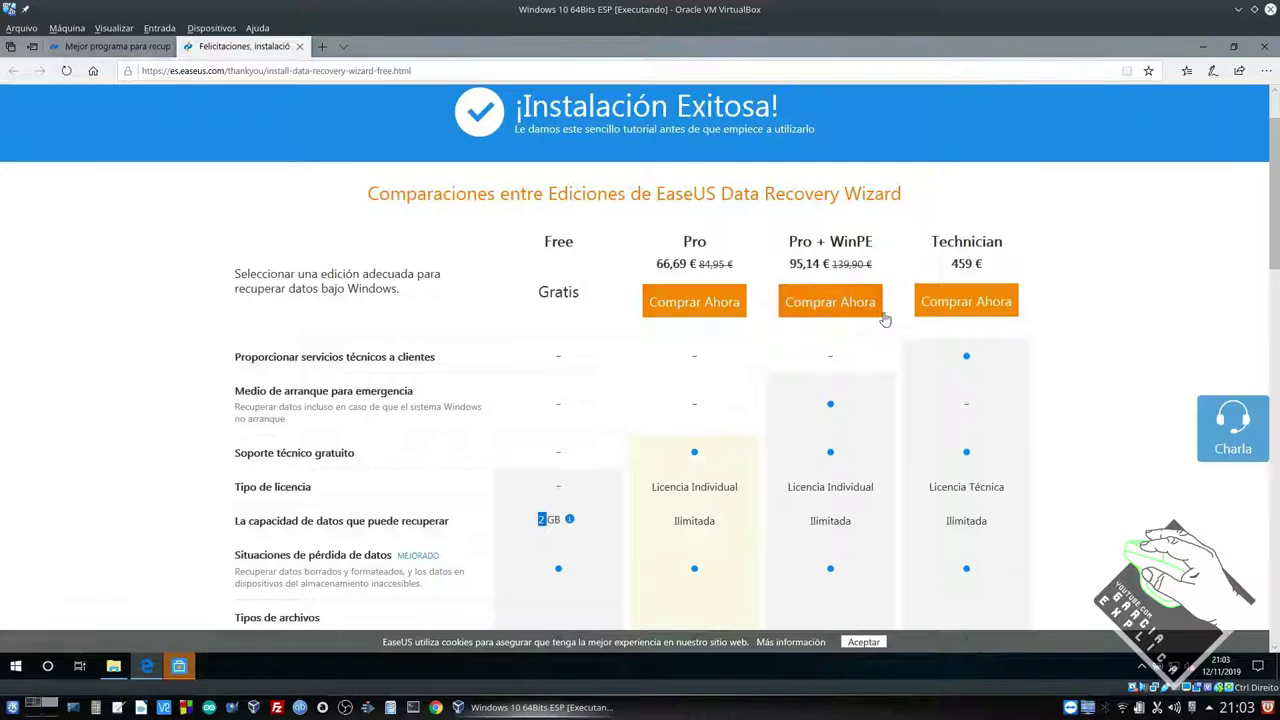
scroll(883, 303, "down", 2)
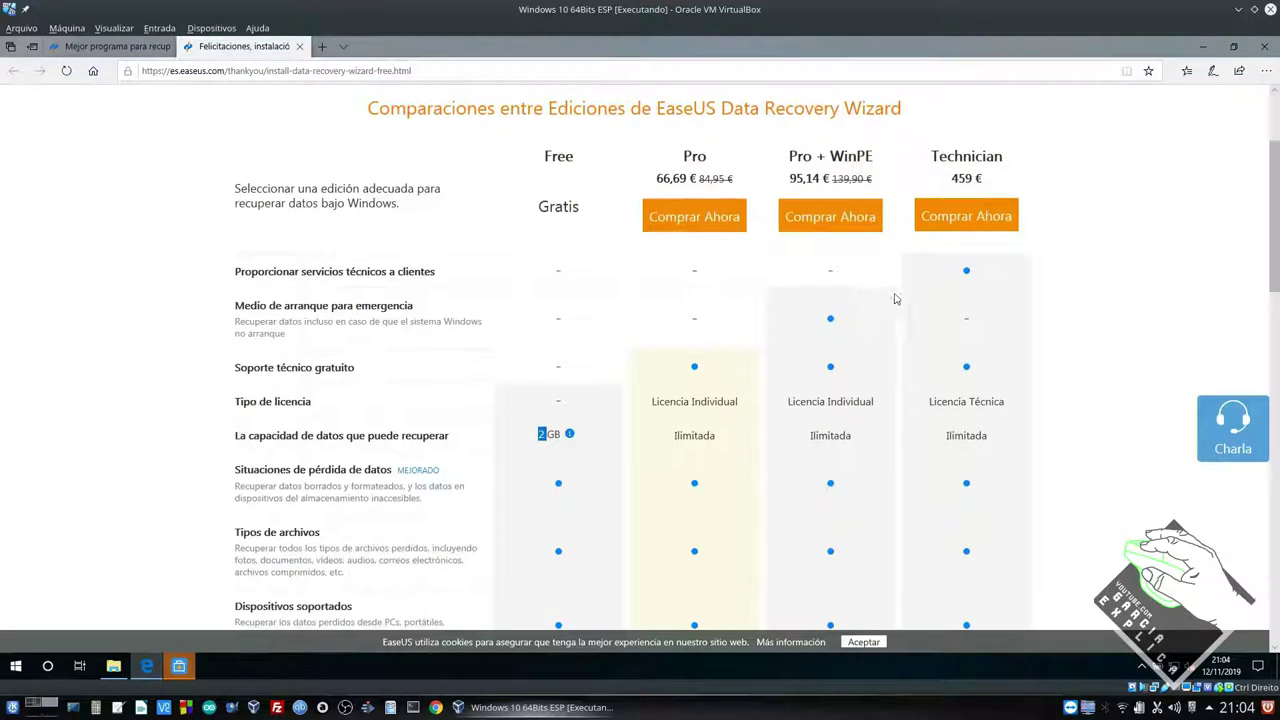
left_click(1202, 46)
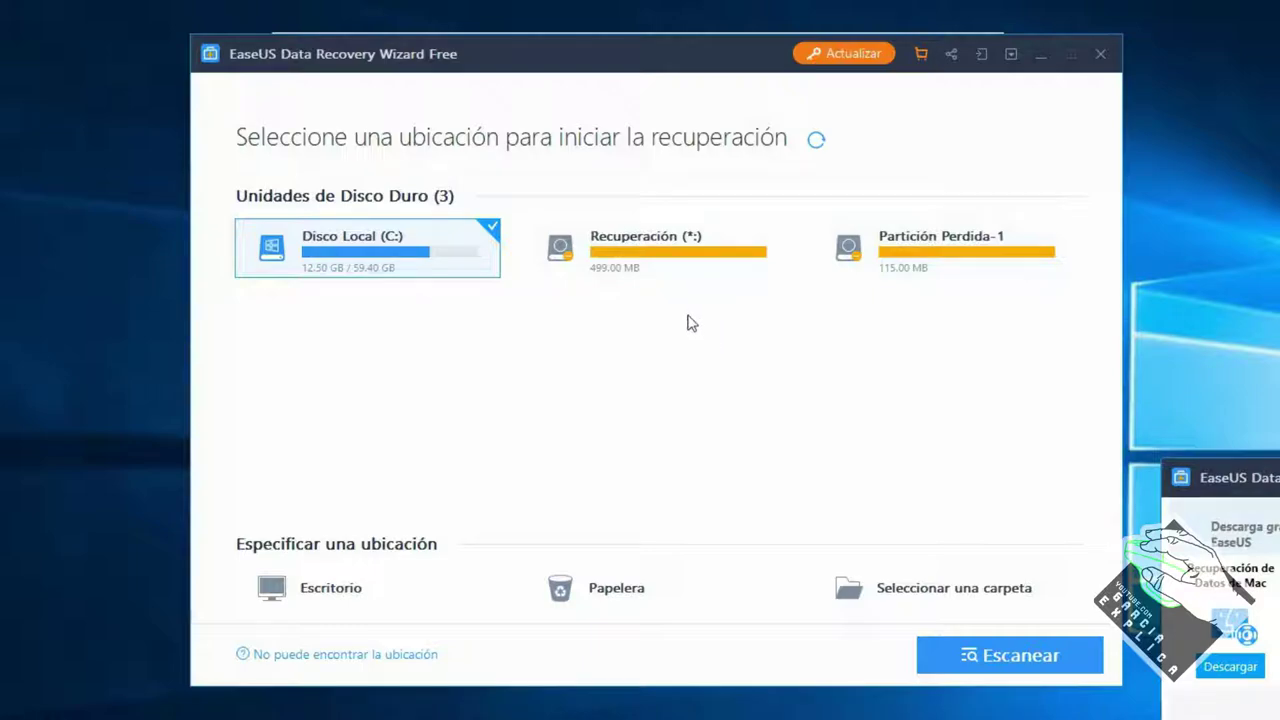
- Start scanning Disco Local (C:) for lost files, glance at the Descargas window and return to the scan results
double_click(393, 268)
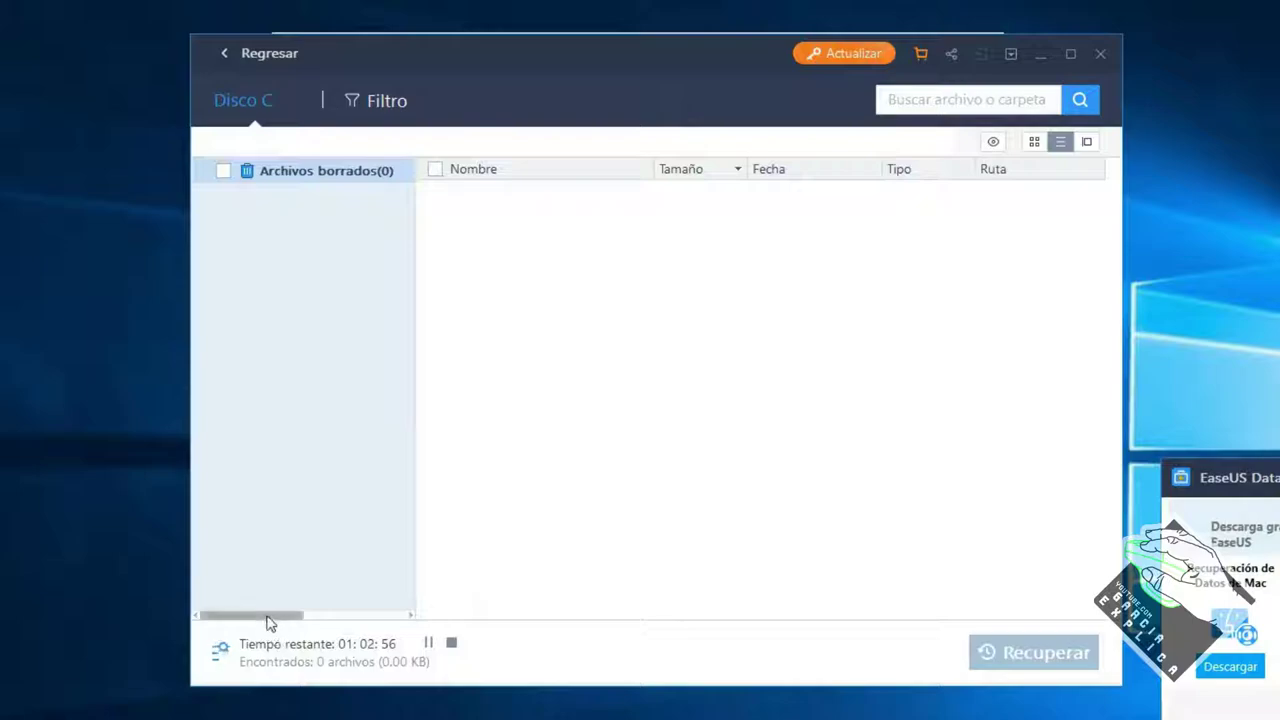
left_click_drag(269, 616, 248, 599)
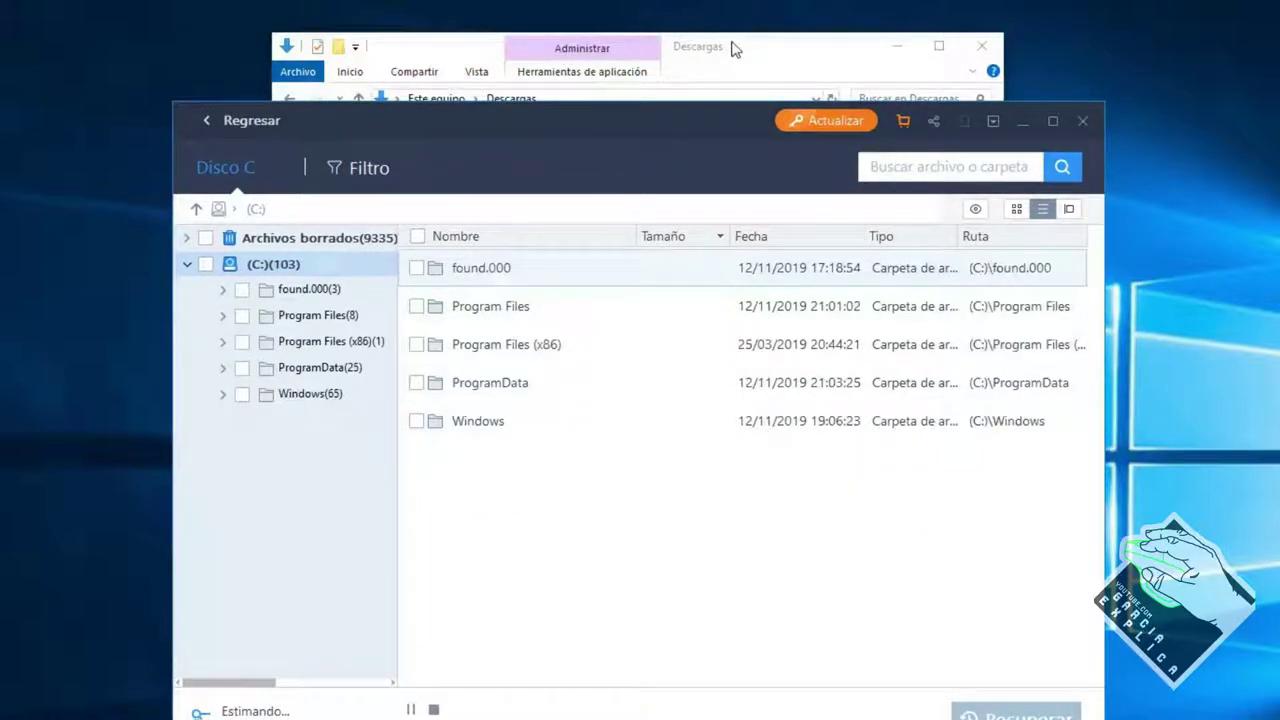
left_click(734, 46)
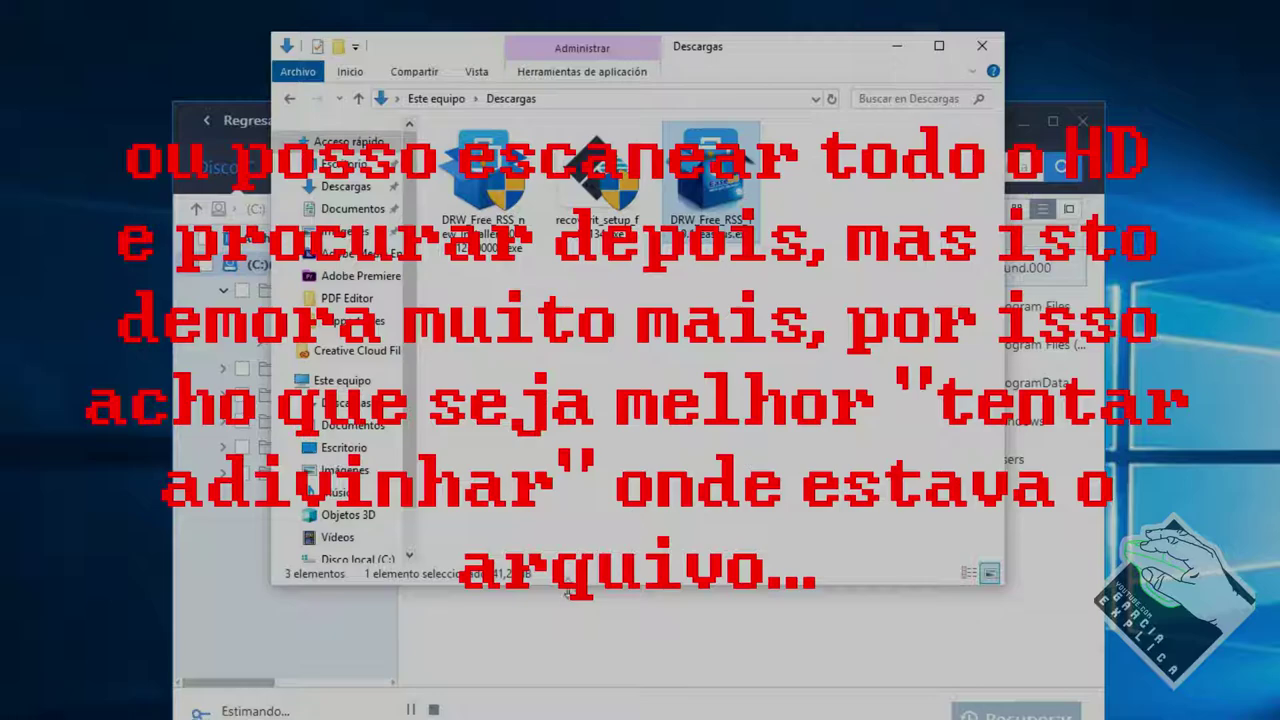
left_click(541, 624)
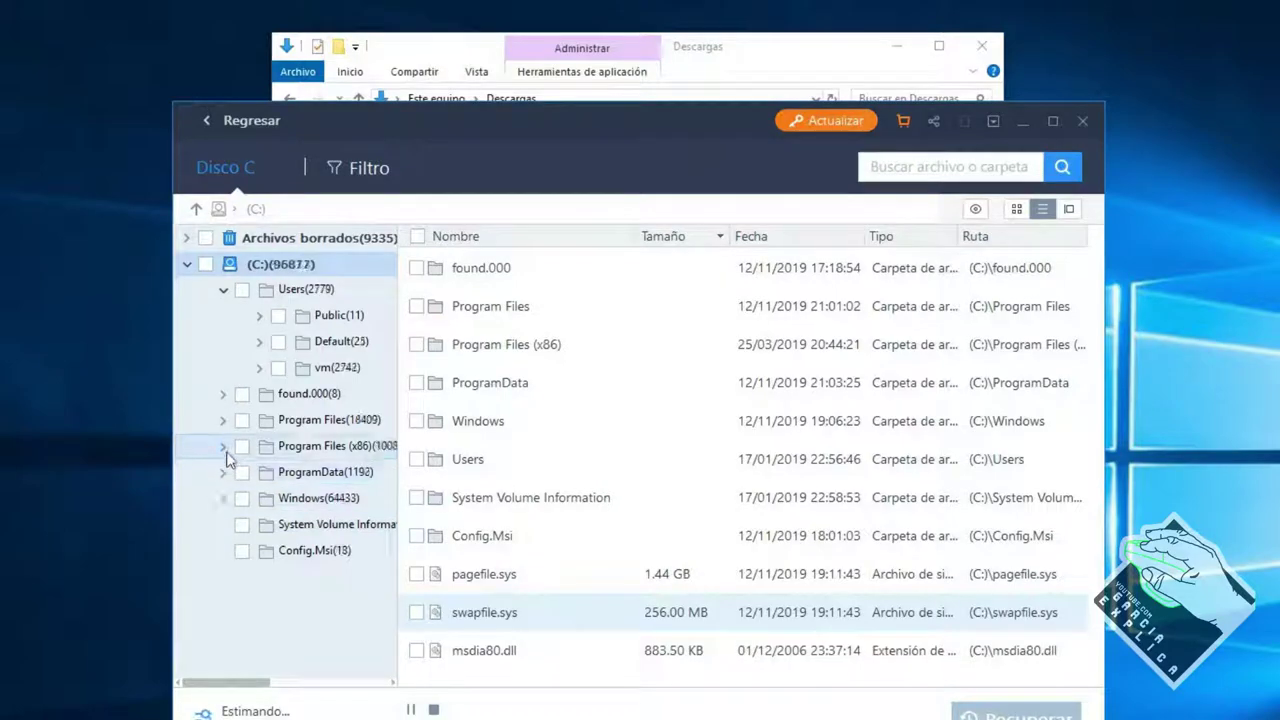
- Browse the C: scan results to Users\vm, mark the Downloads folder for recovery and open it
left_click(223, 293)
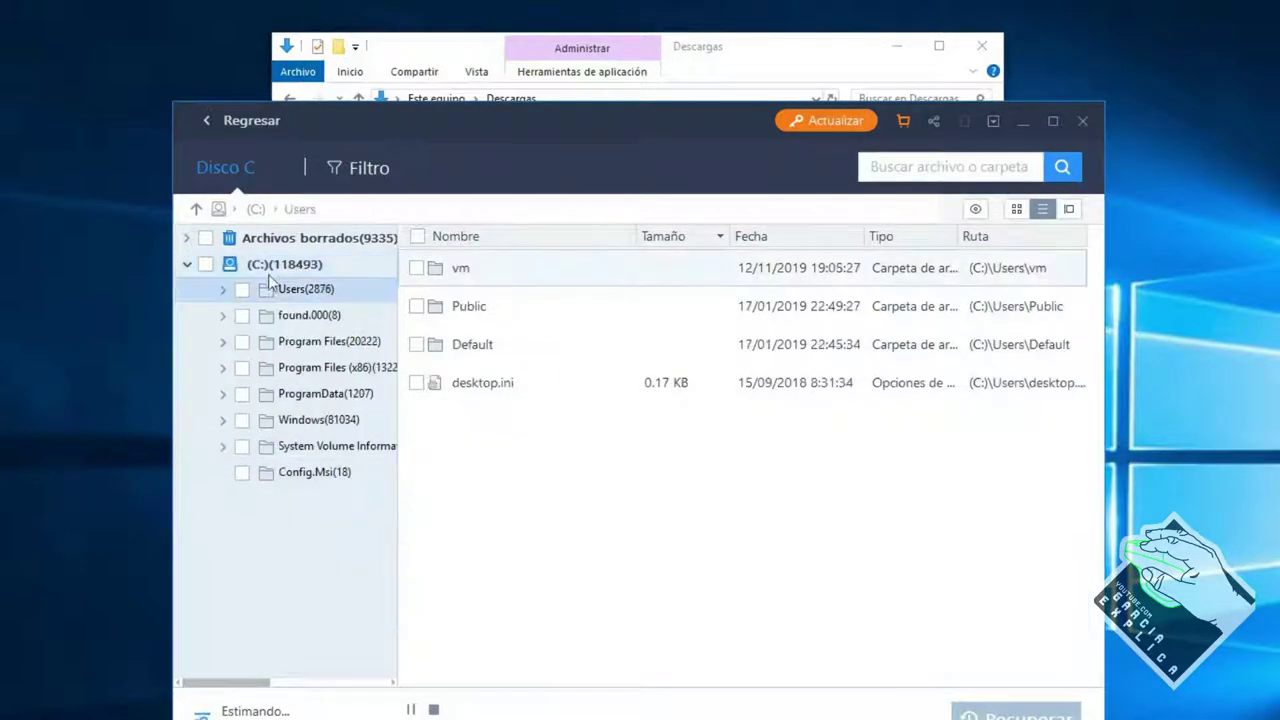
left_click(270, 264)
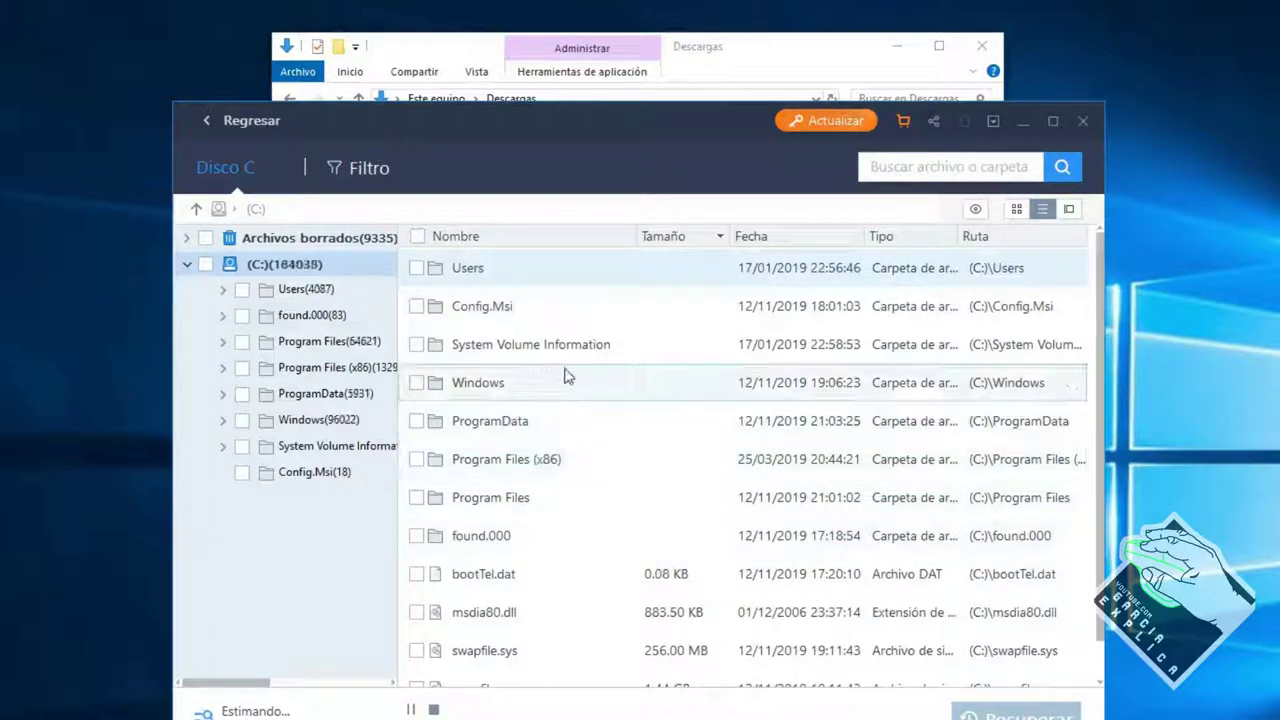
scroll(580, 410, "down", 1)
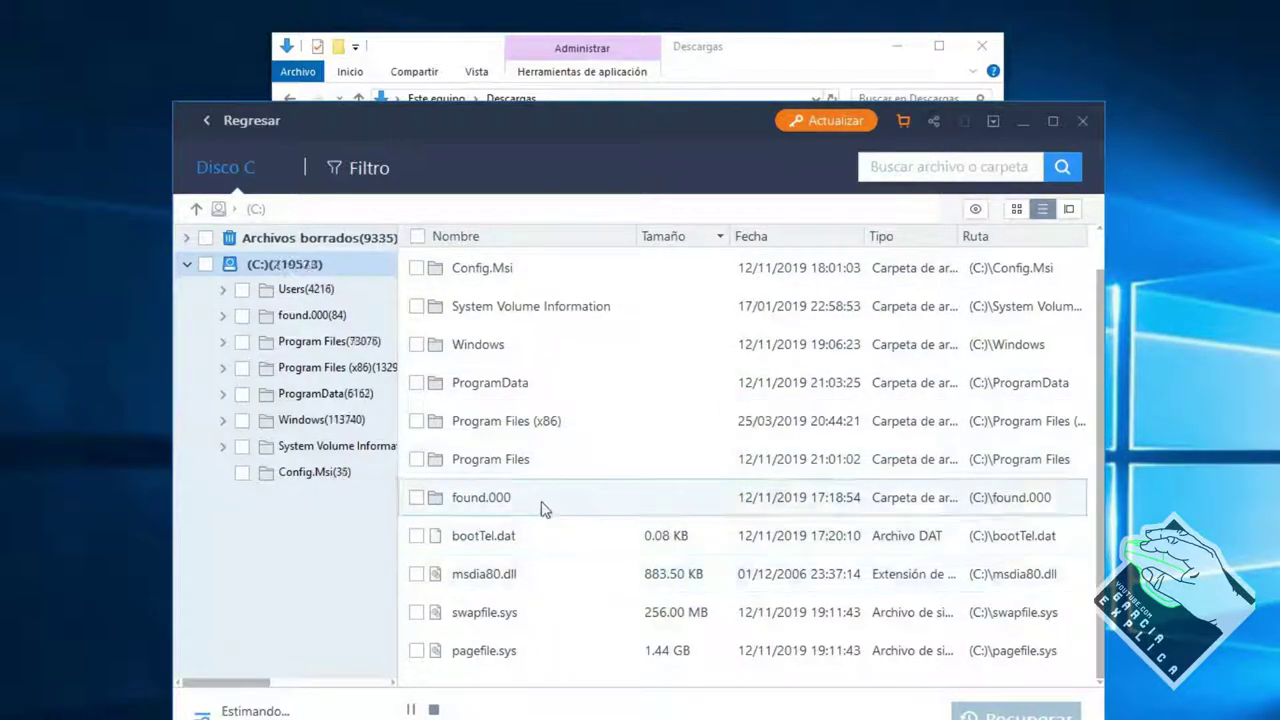
scroll(530, 480, "up", 1)
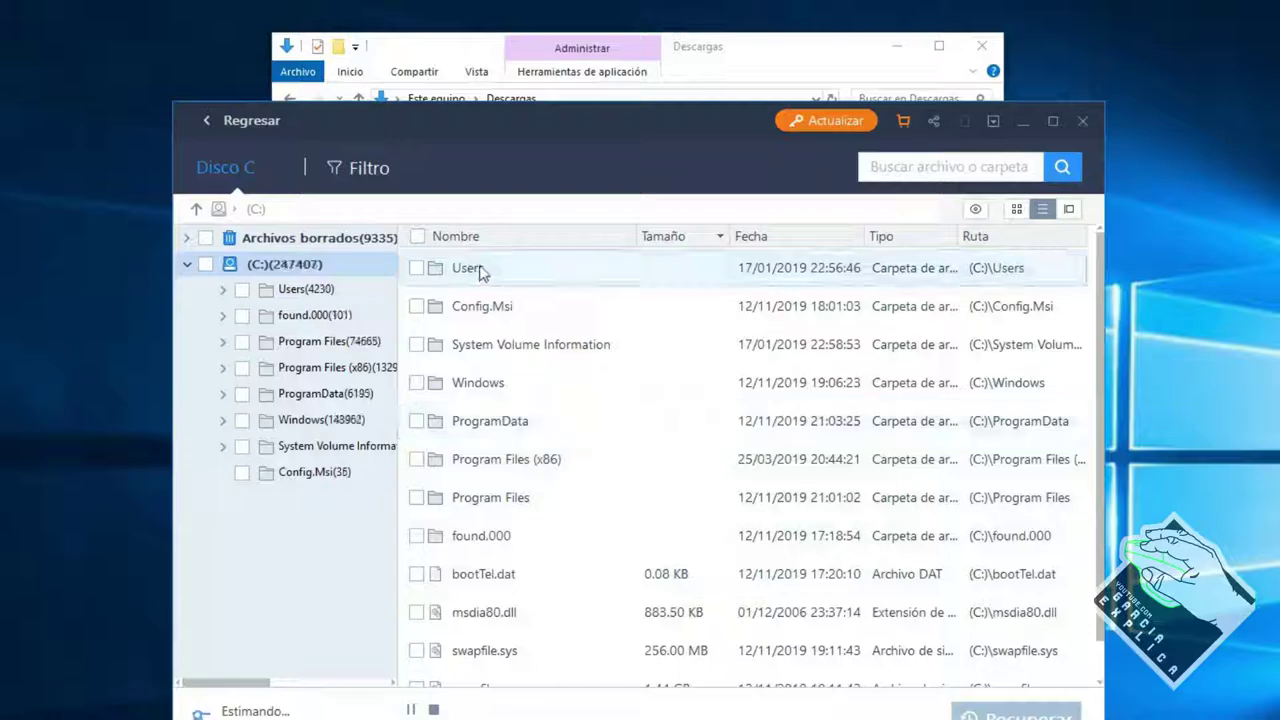
double_click(478, 276)
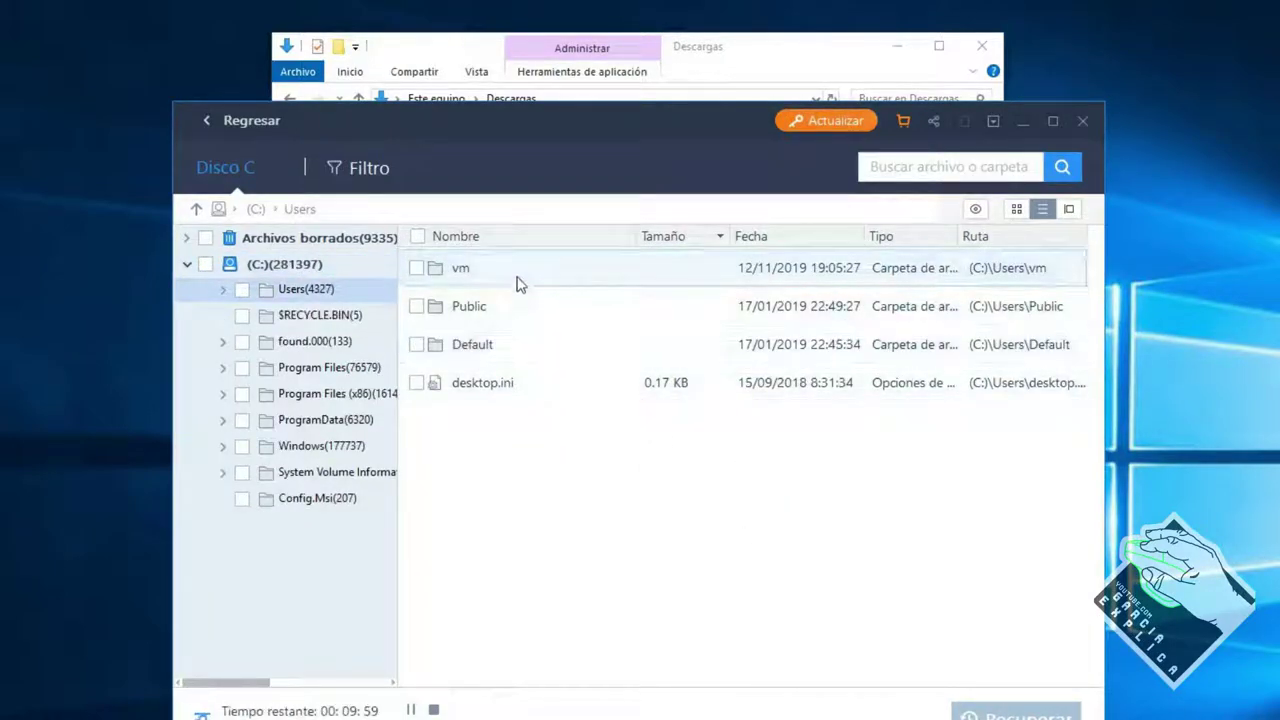
double_click(463, 271)
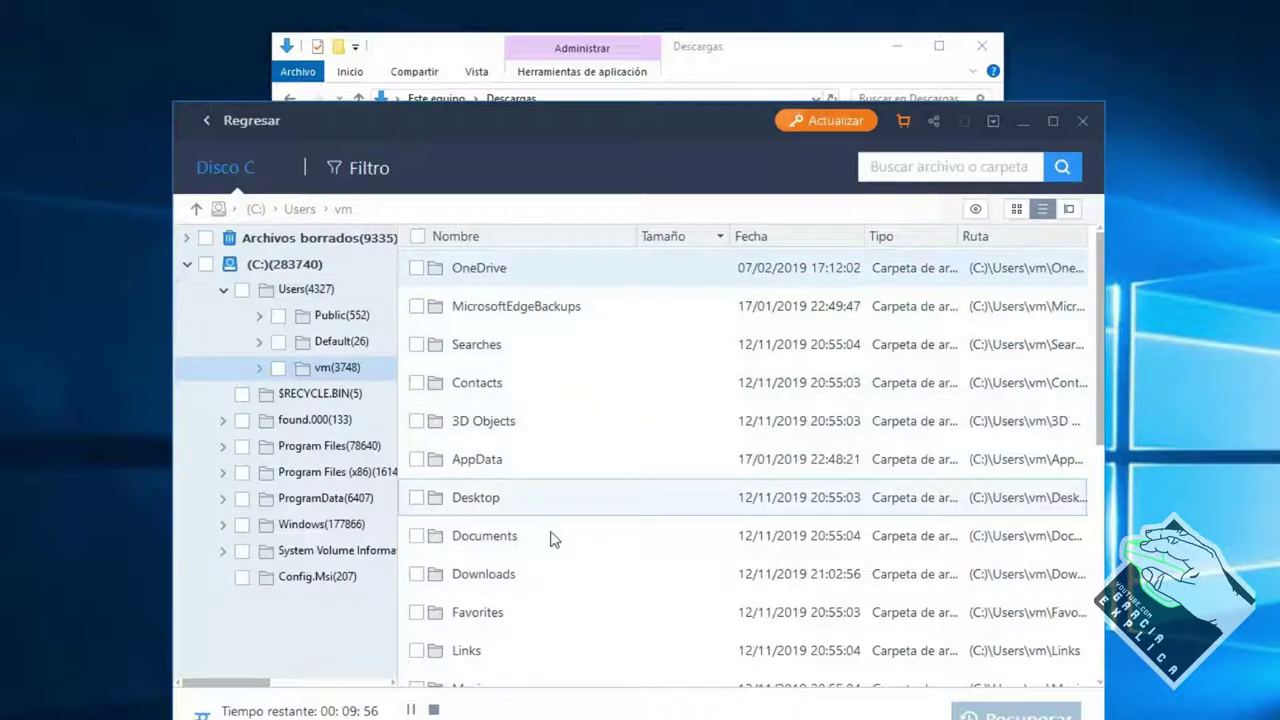
left_click(416, 574)
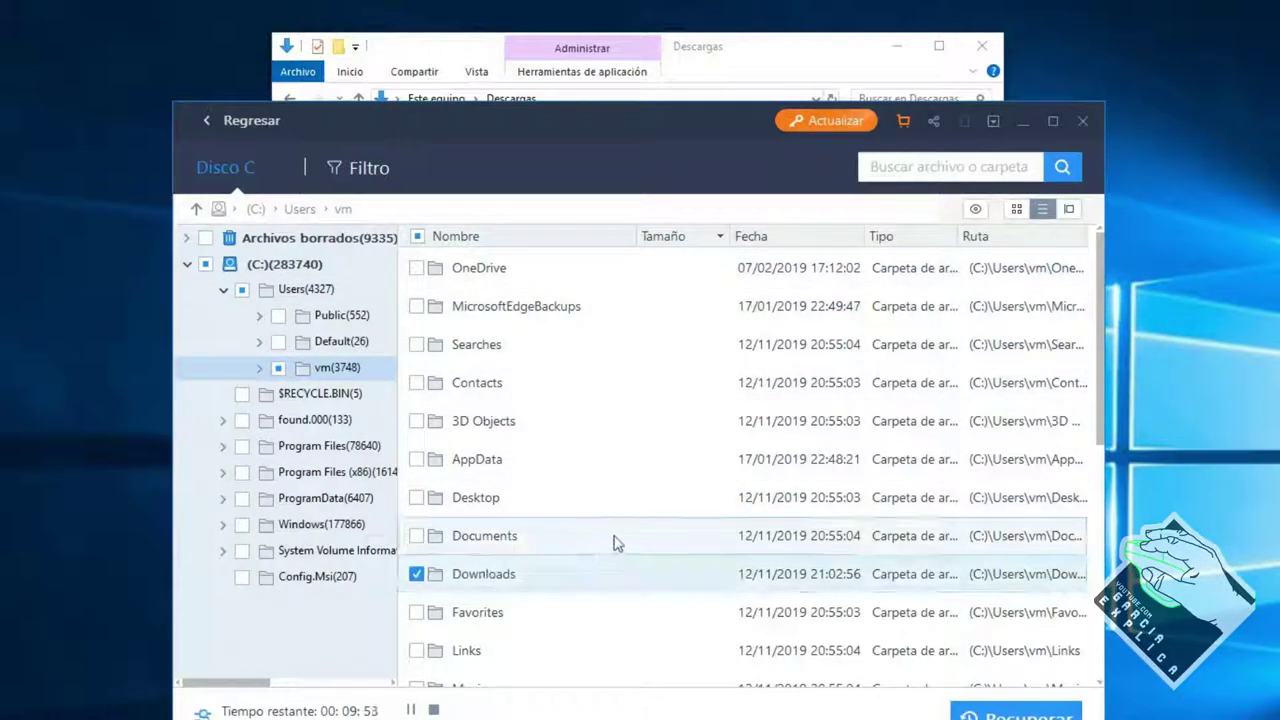
scroll(614, 540, "down", 1)
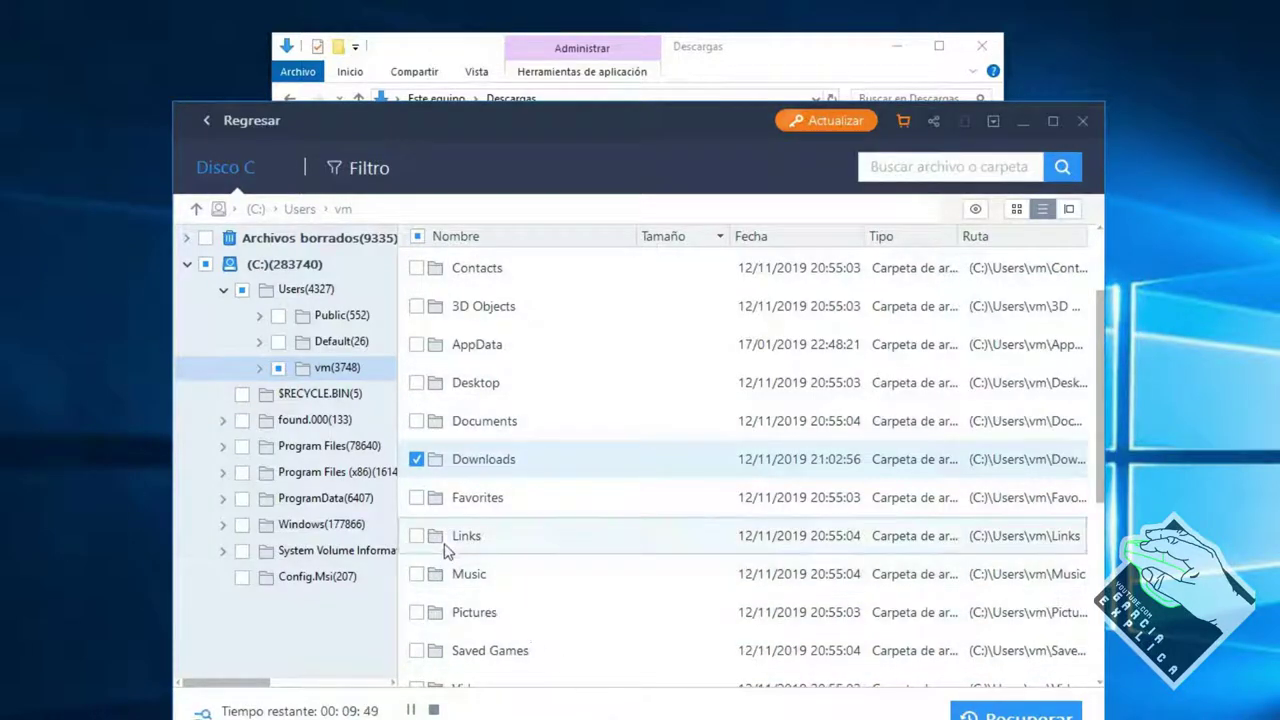
double_click(476, 460)
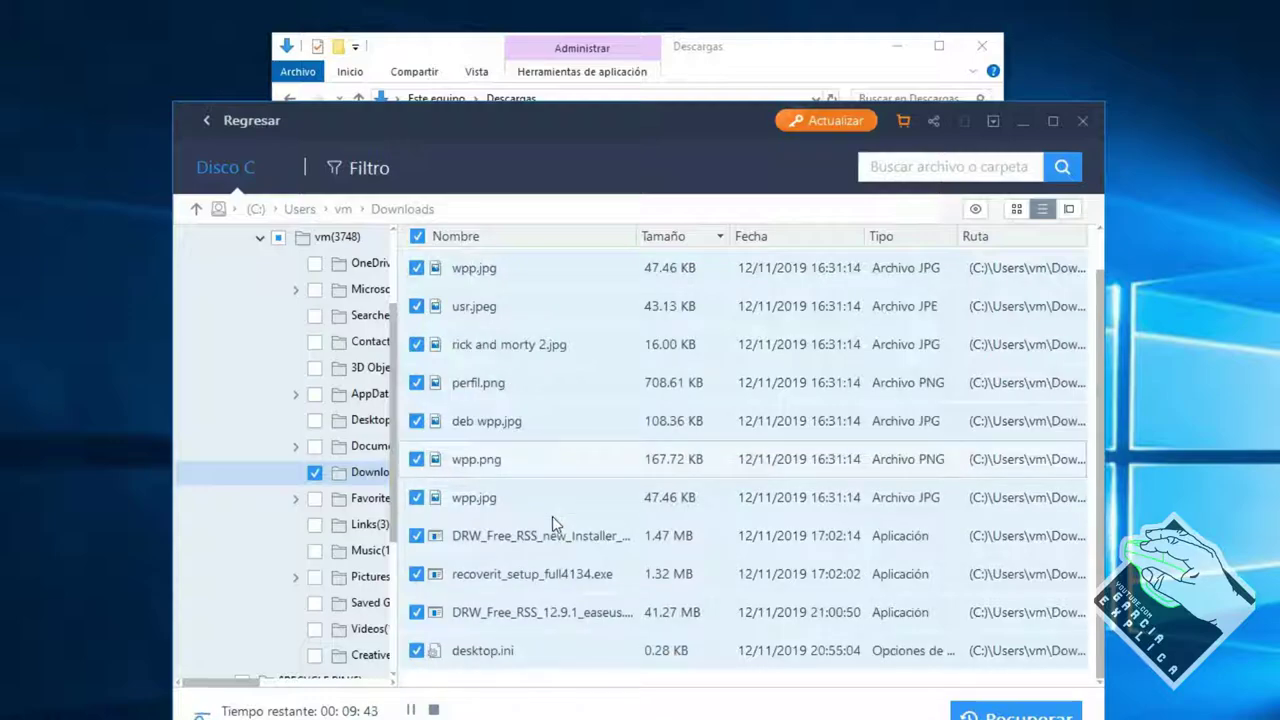
- Widen the name column and exclude the three installer executables and desktop.ini from the Downloads selection, keeping only the images
left_click(416, 613)
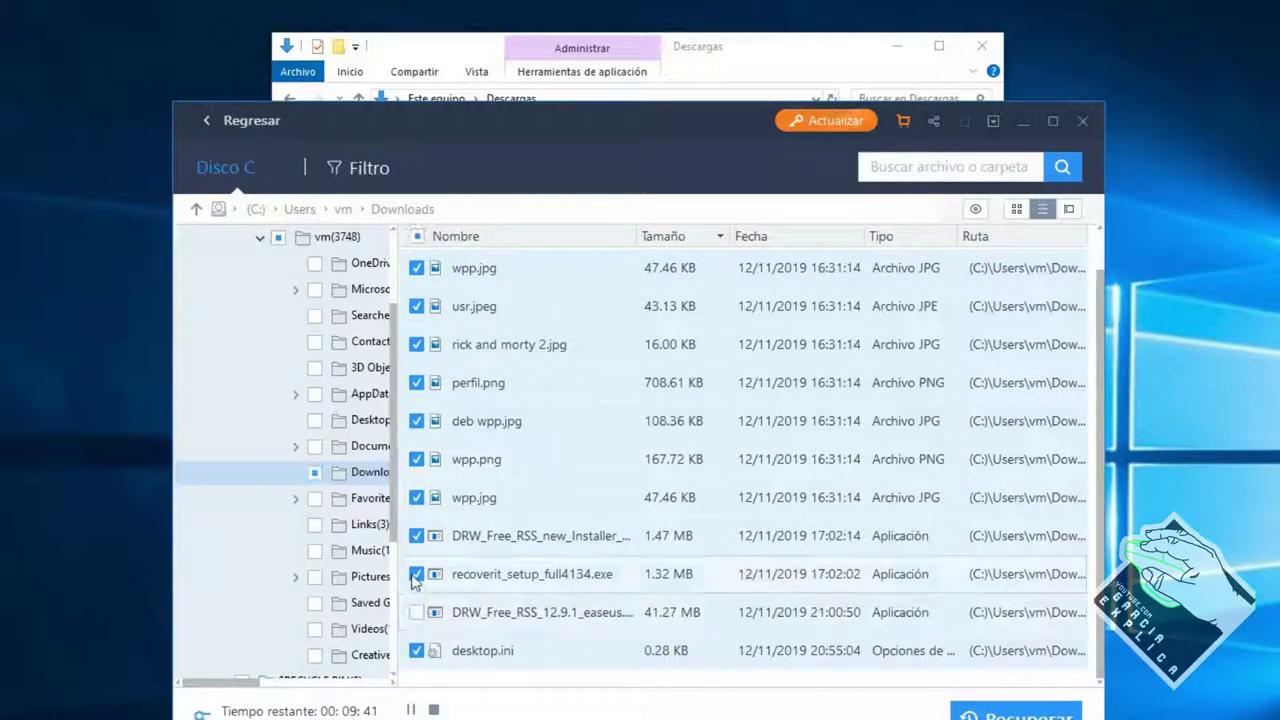
left_click_drag(637, 235, 750, 236)
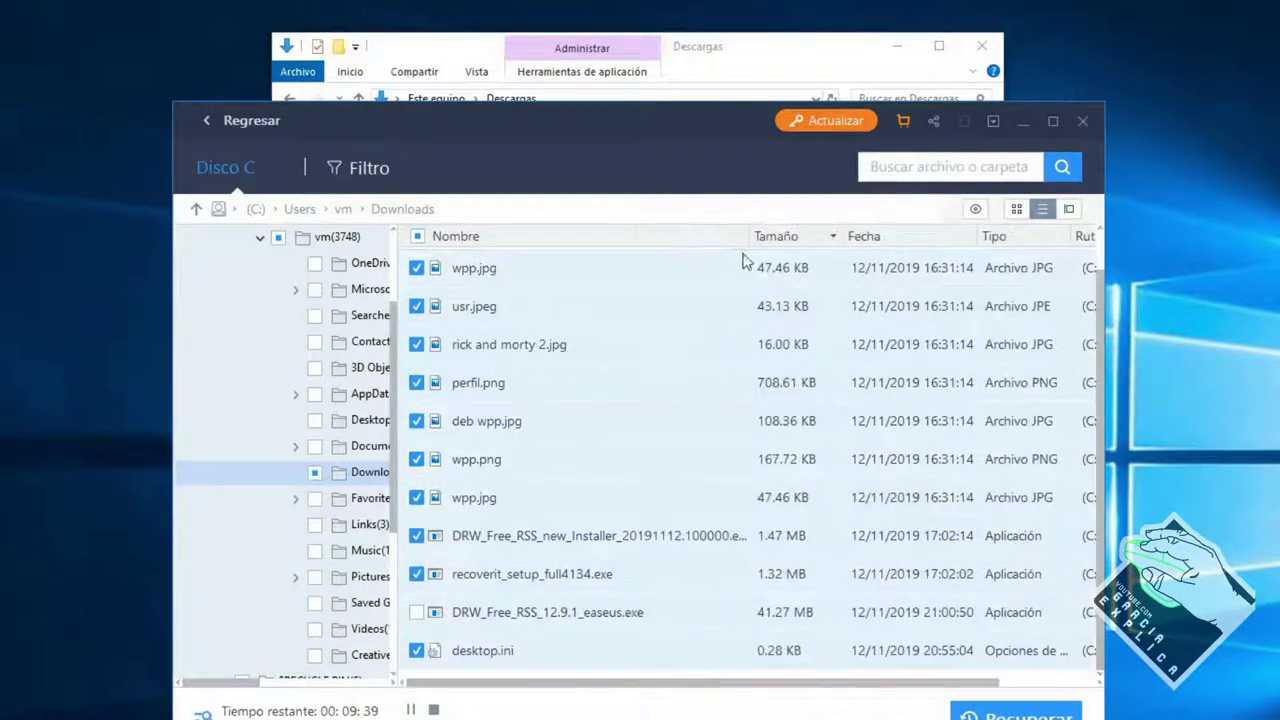
left_click(417, 574)
left_click(417, 536)
left_click(416, 650)
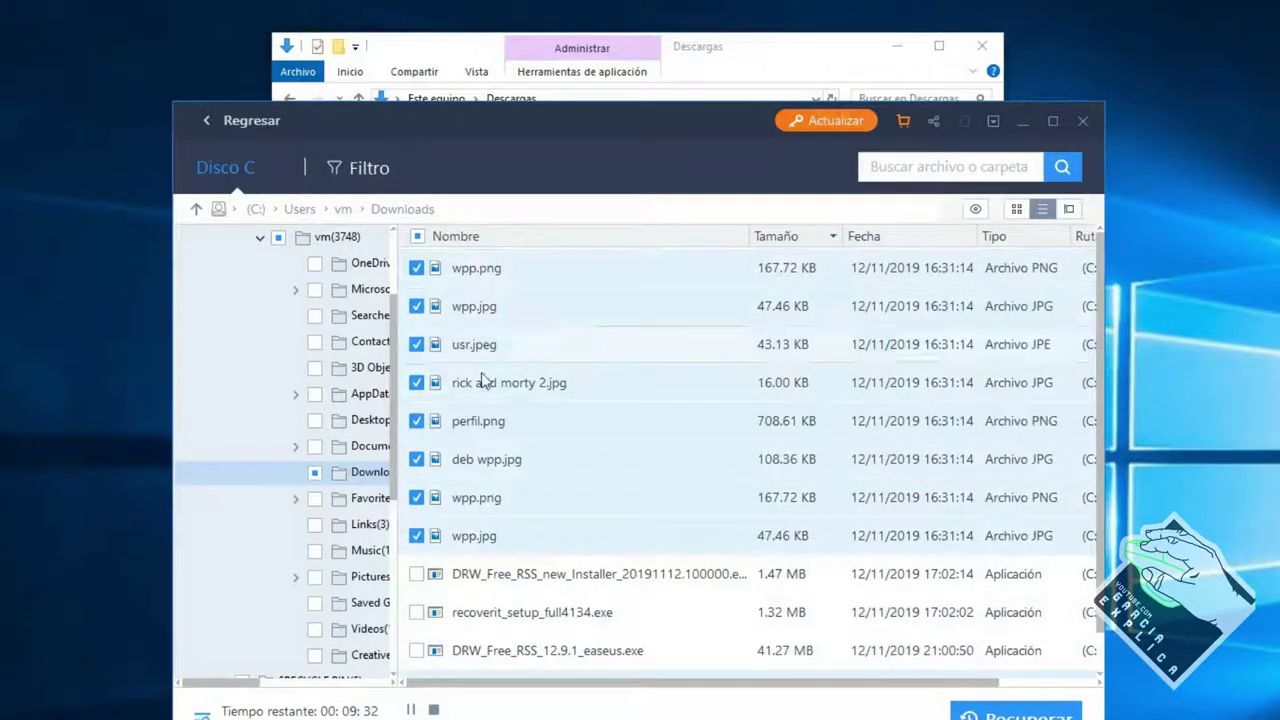
- Recover the selected images into the Descargas folder, accepting incomplete files and saving to the original disk, and dismiss the completion windows
left_click(970, 710)
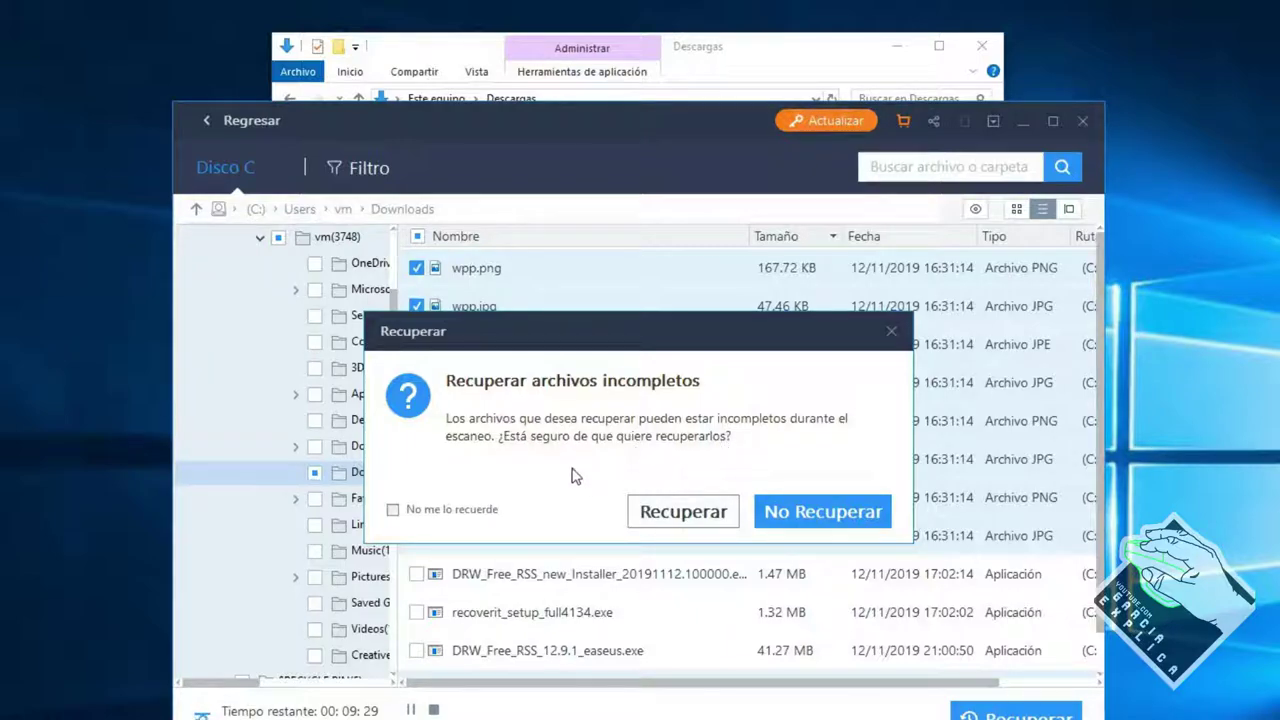
left_click(664, 519)
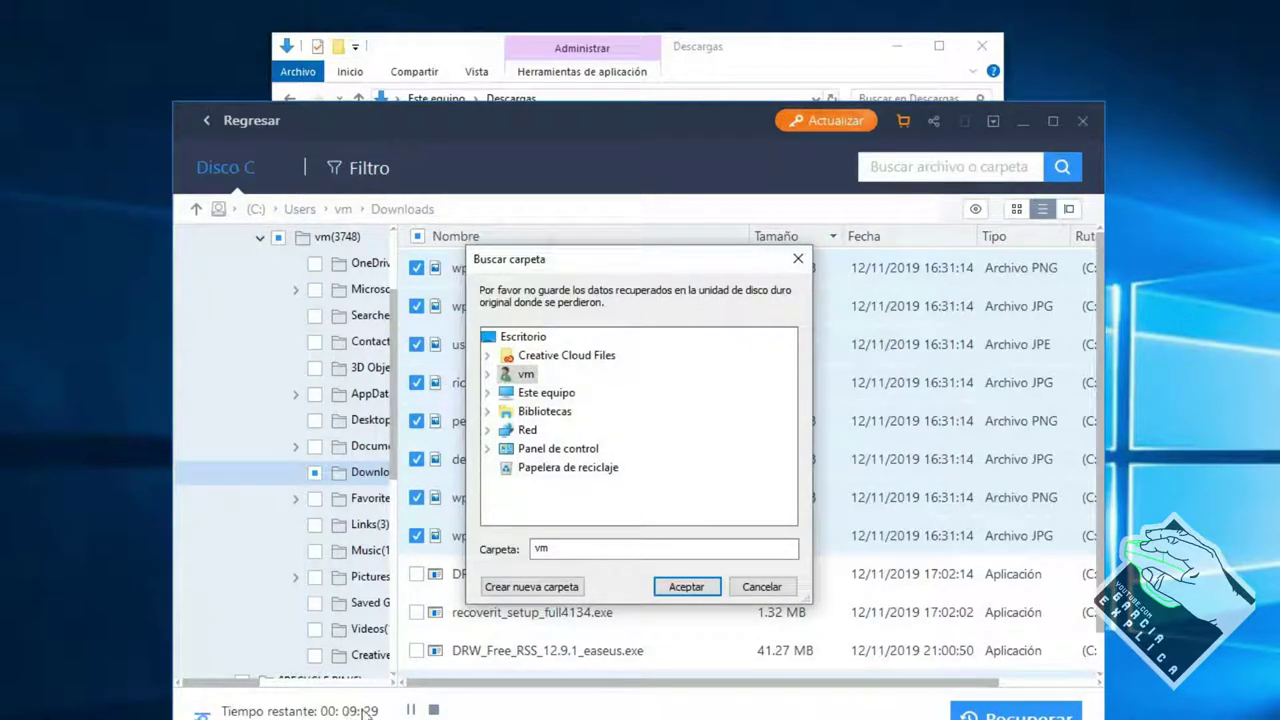
left_click(579, 549)
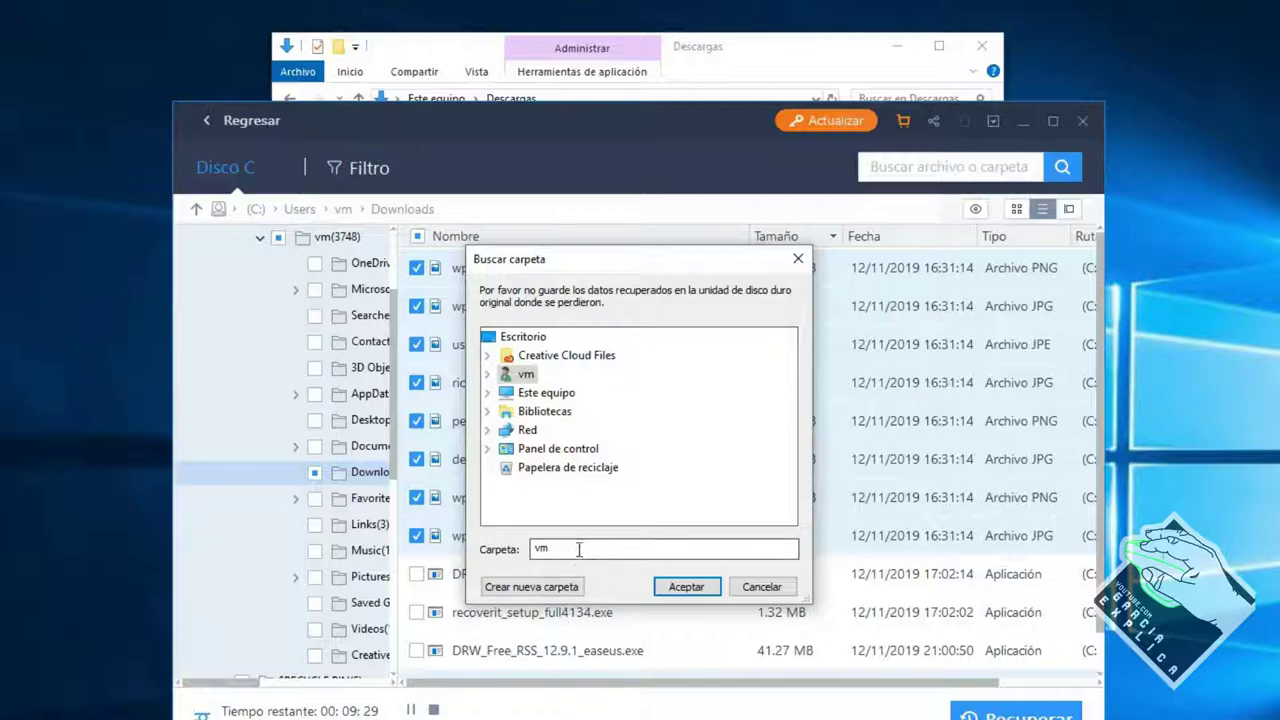
left_click(488, 375)
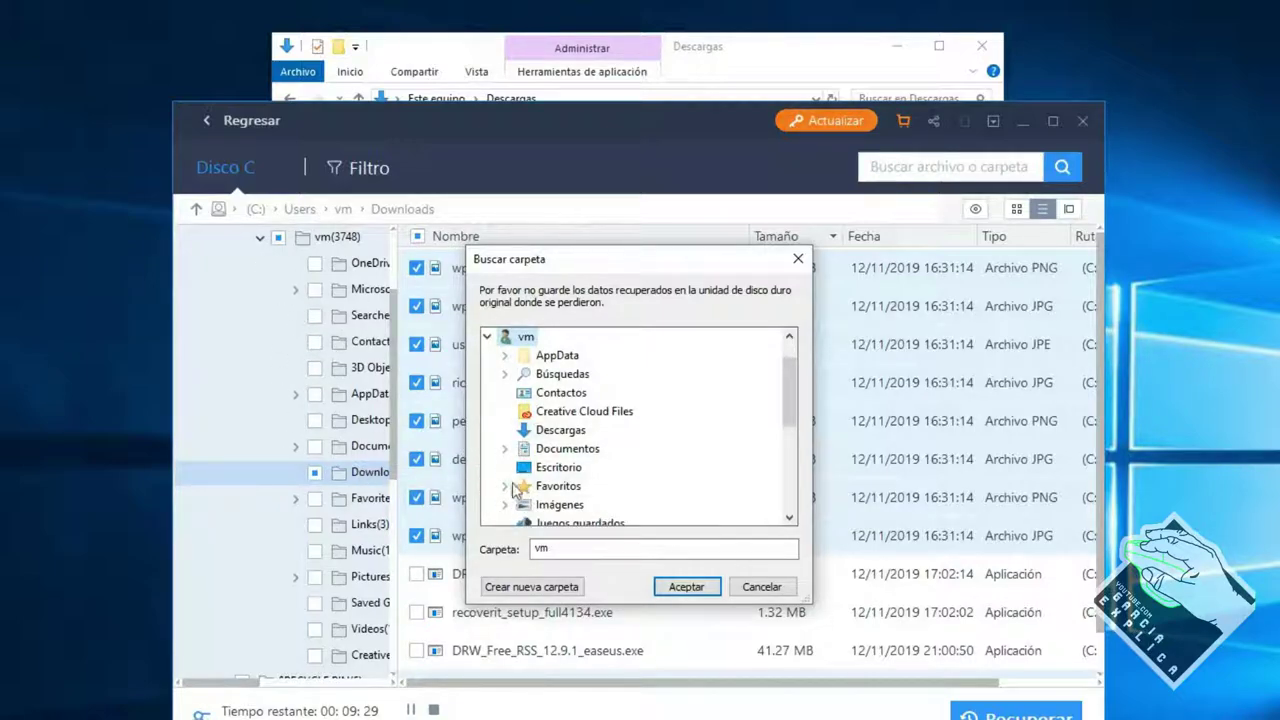
left_click(578, 433)
left_click(672, 588)
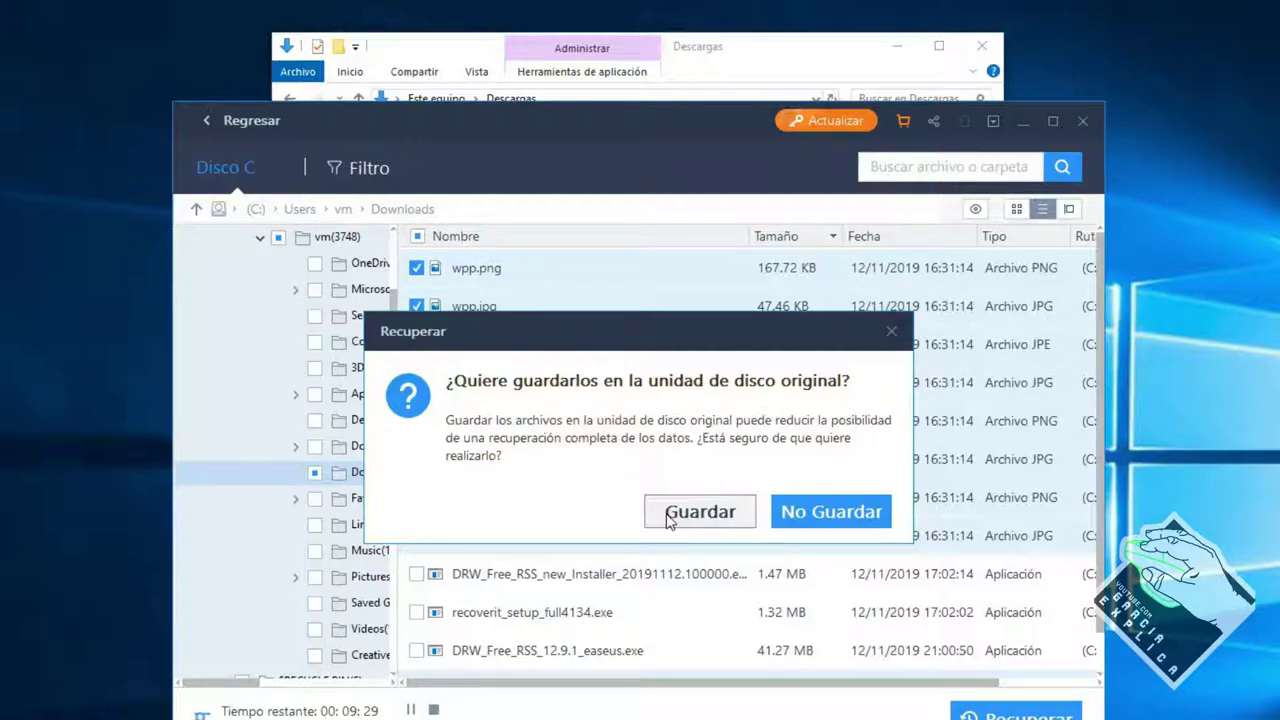
left_click(668, 519)
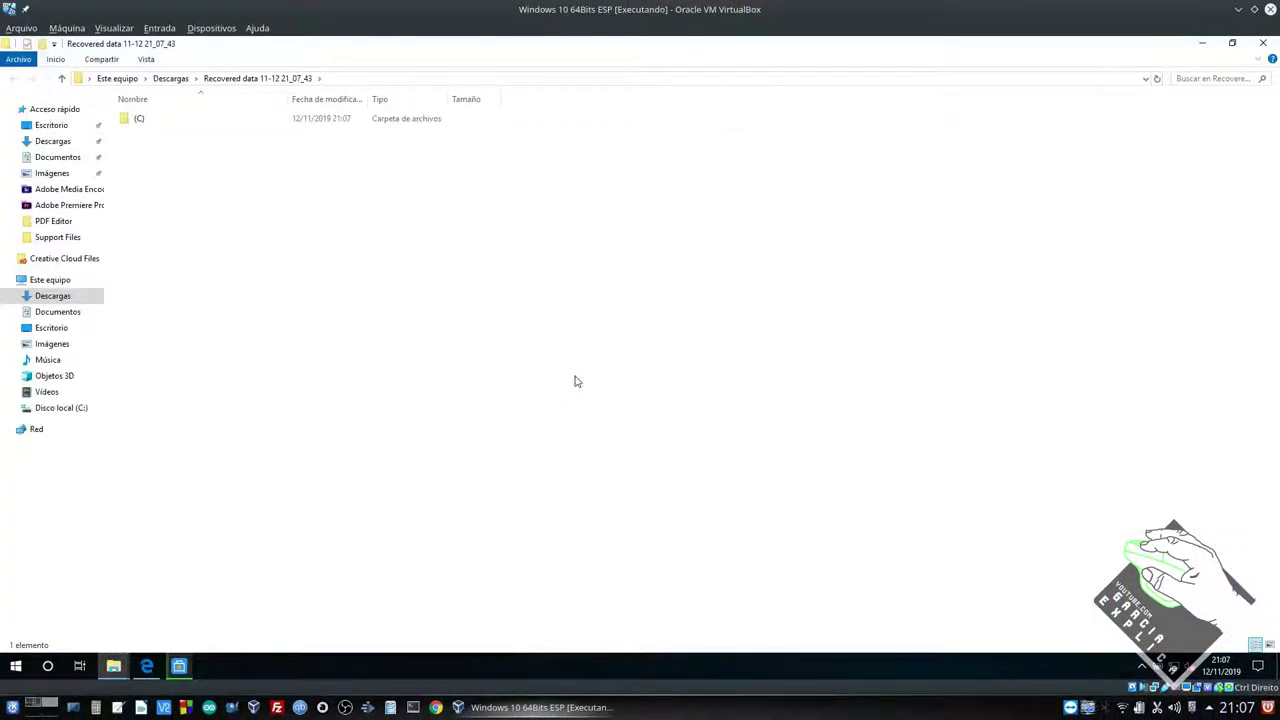
left_click(1202, 43)
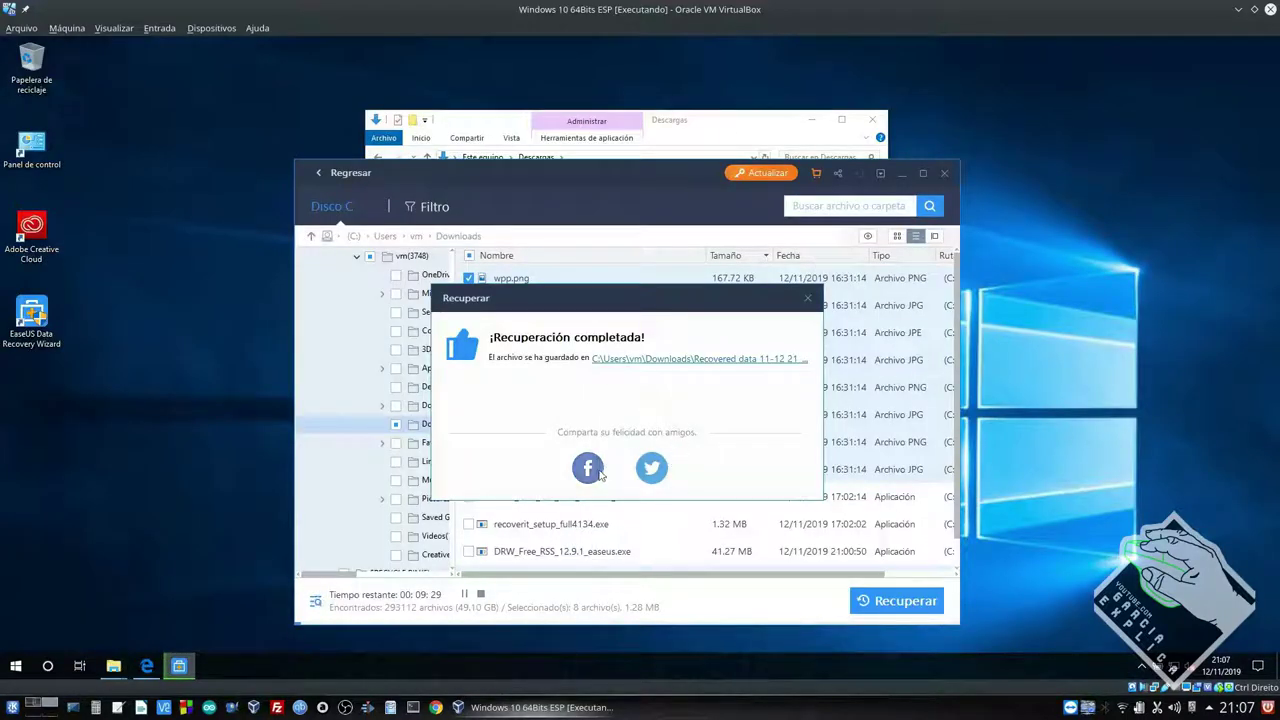
left_click(807, 300)
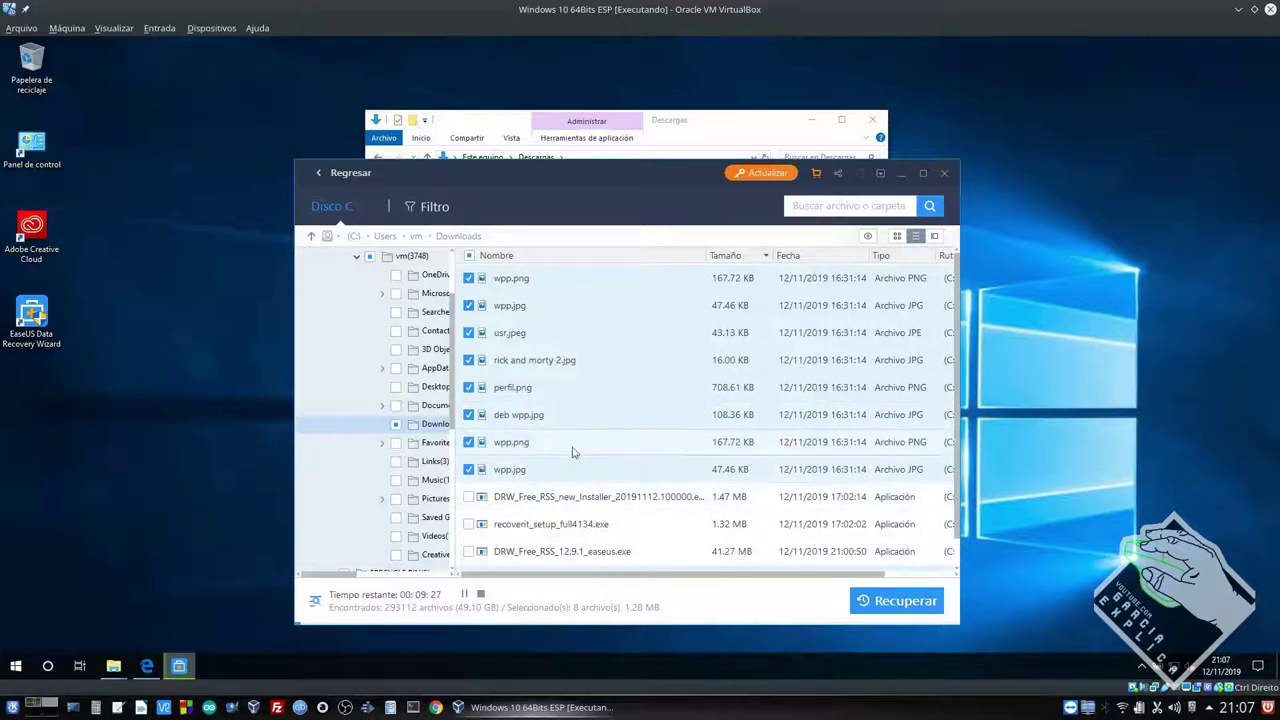
scroll(511, 449, "down", 1)
scroll(390, 425, "up", 2)
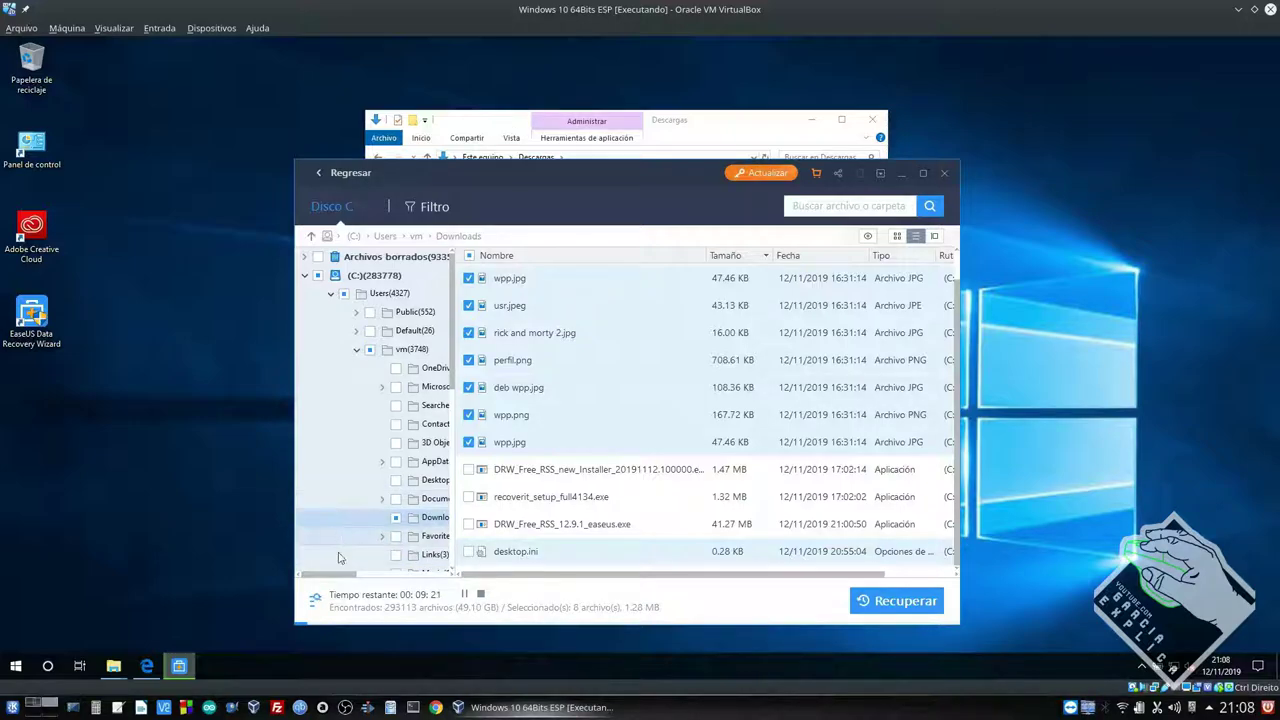
left_click_drag(337, 577, 366, 578)
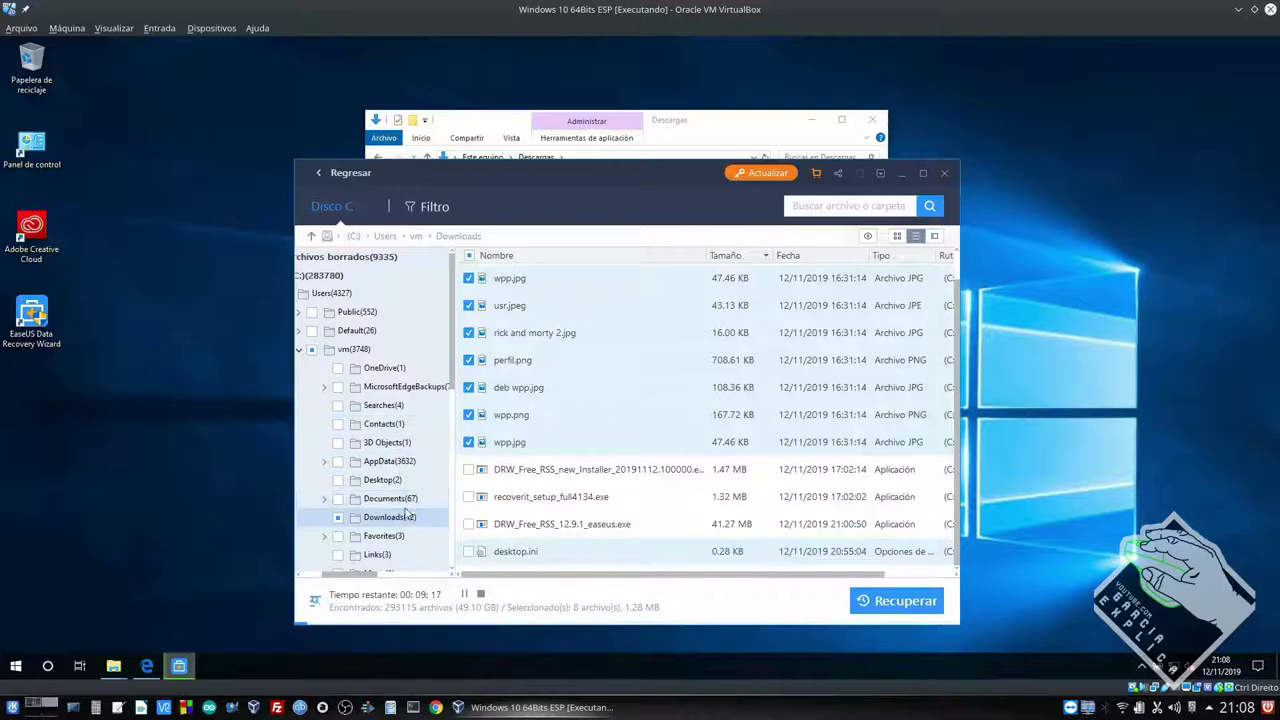
scroll(400, 515, "down", 1)
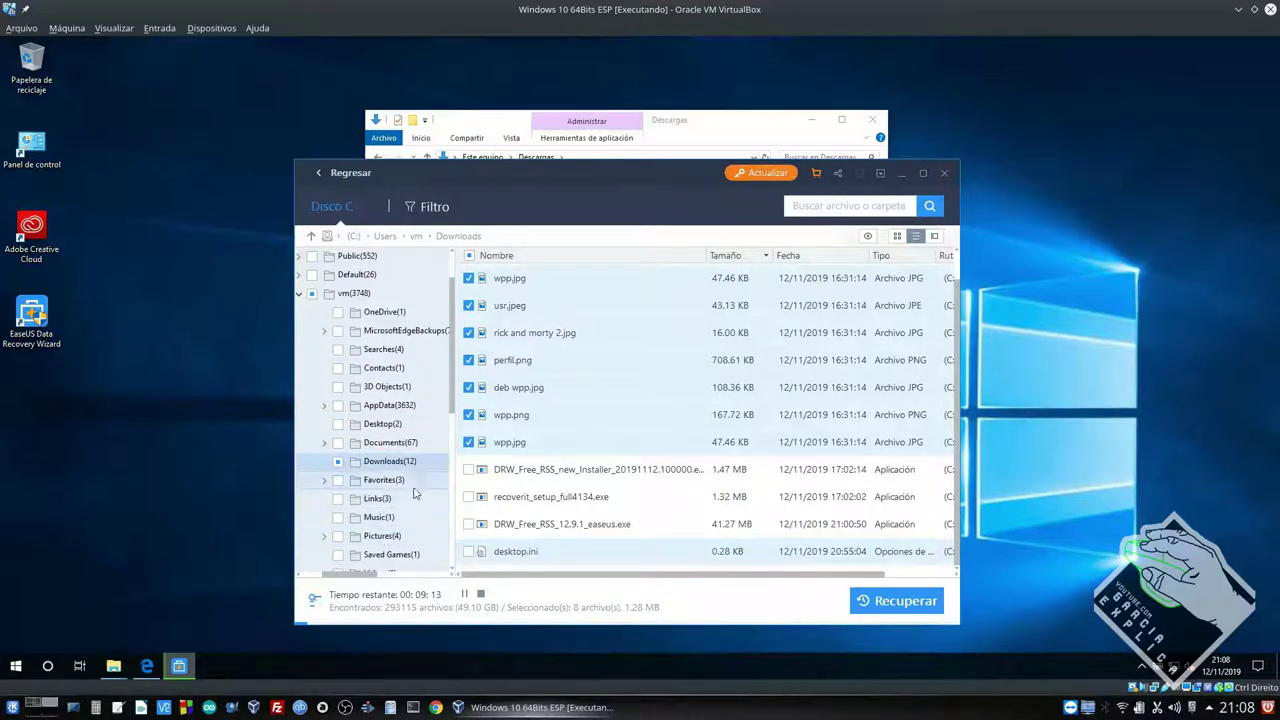
- Open the Recovered data folder in Descargas and browse through (C)\Users\vm to its Downloads folder
left_click(745, 120)
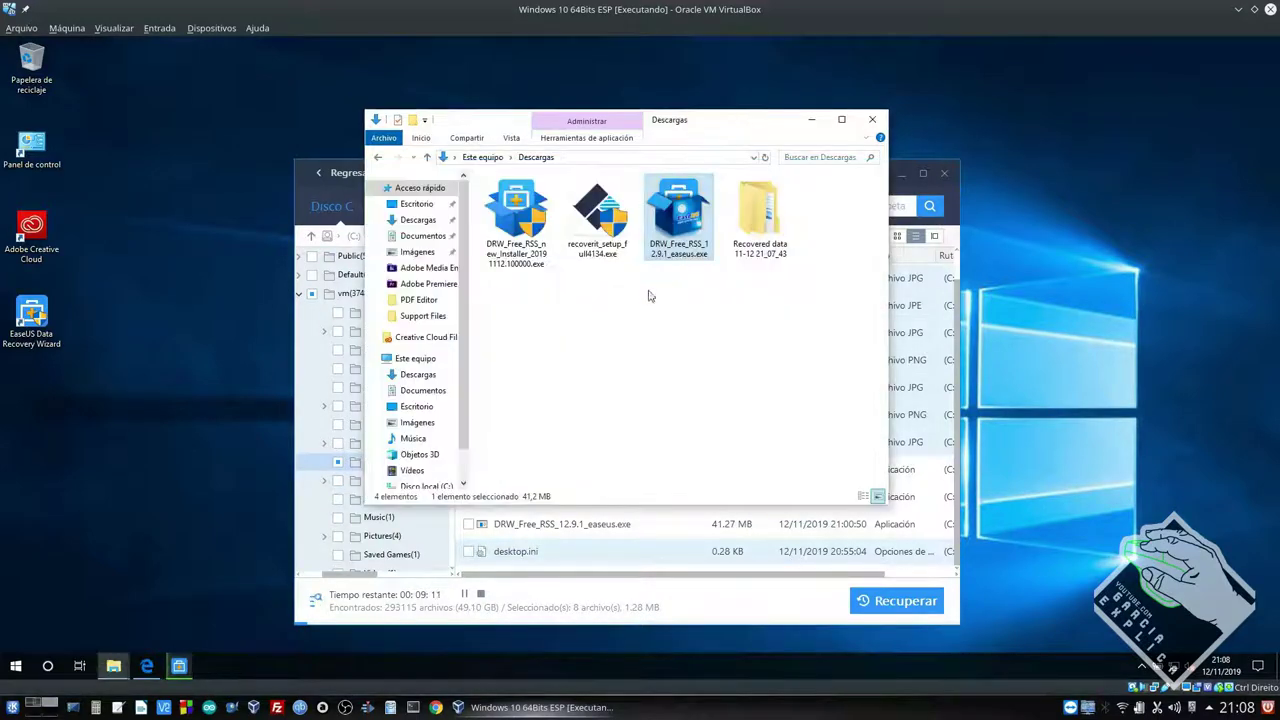
double_click(758, 240)
left_click(507, 197)
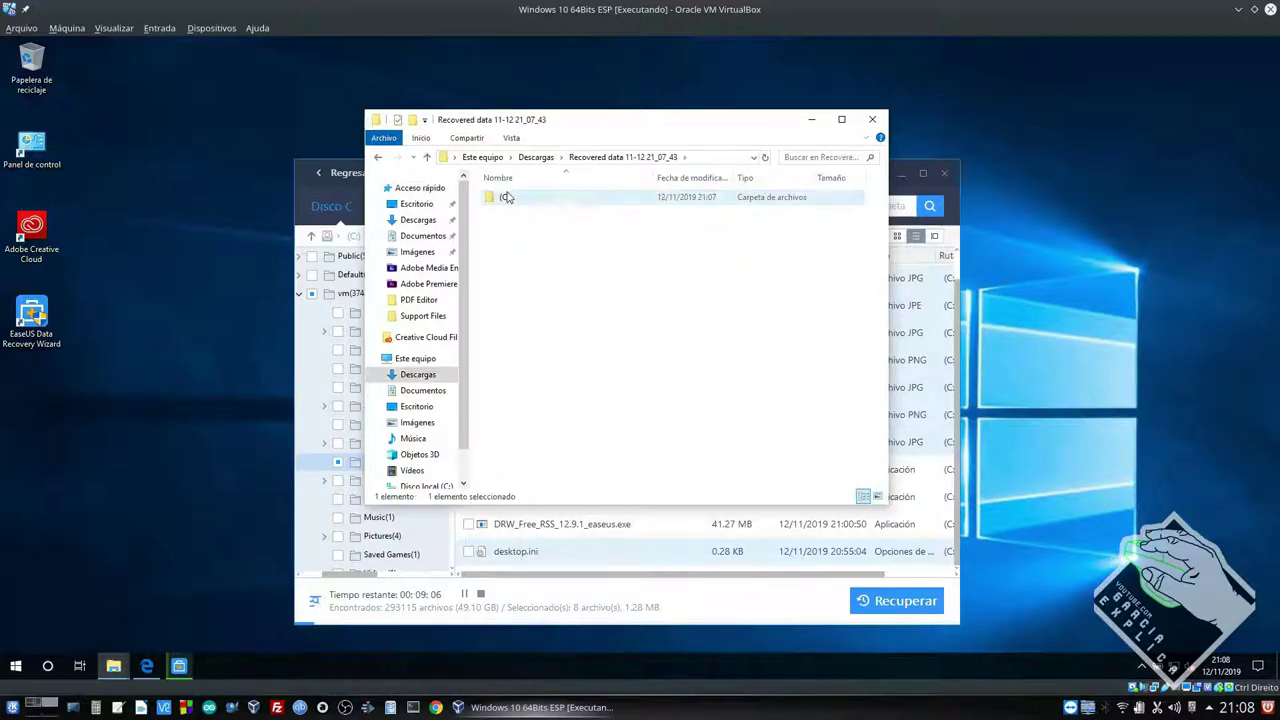
double_click(507, 197)
double_click(529, 204)
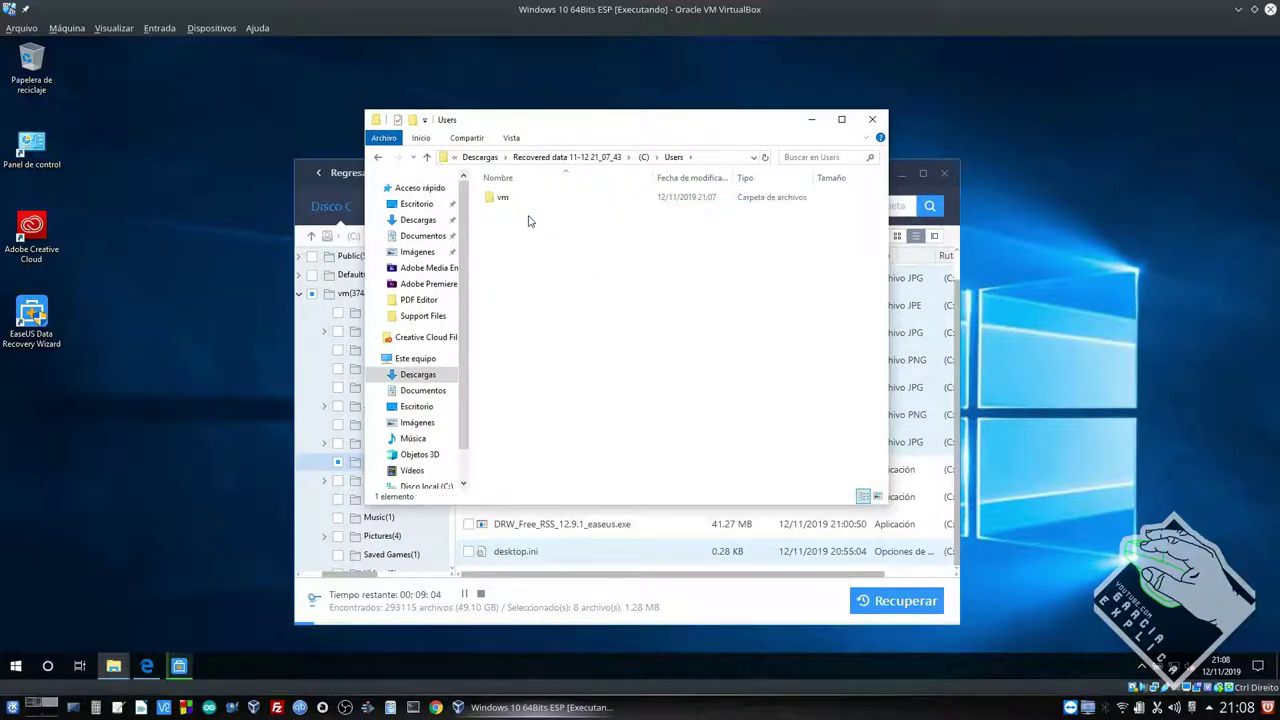
double_click(505, 197)
left_click(540, 200)
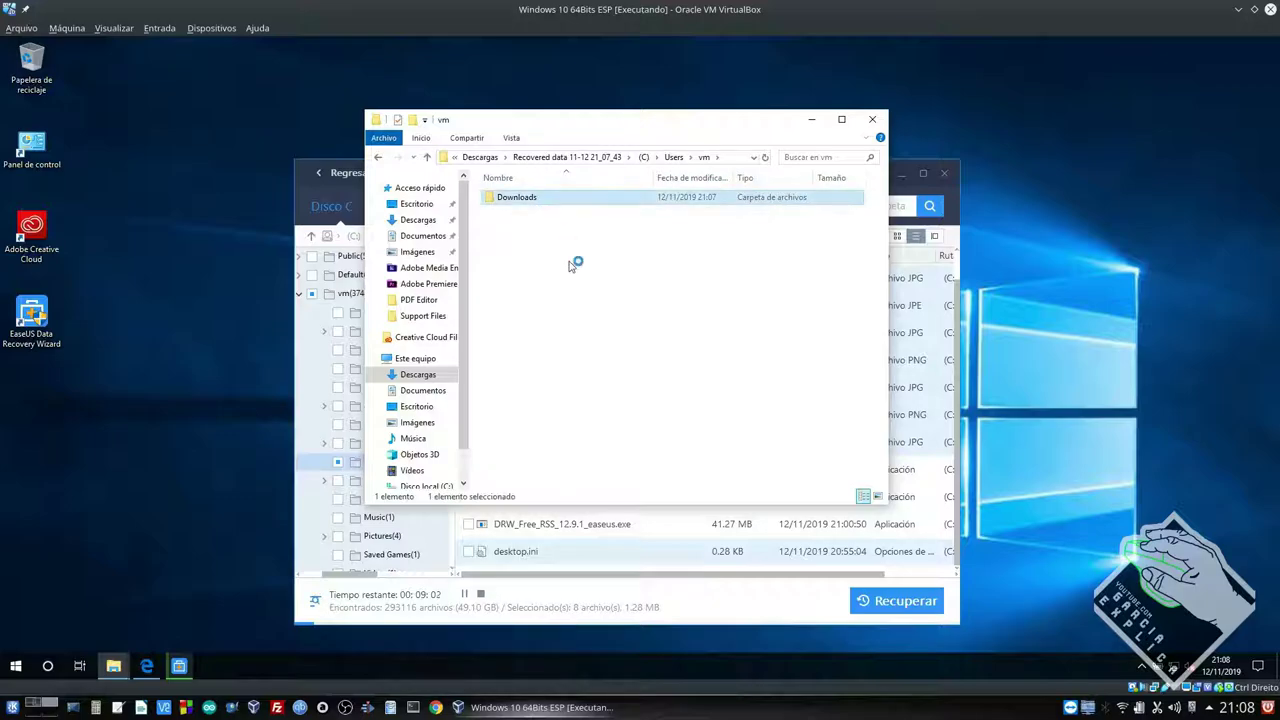
- View the recovered image deb wpp.jpg in Photos and close the viewer
left_click(527, 242)
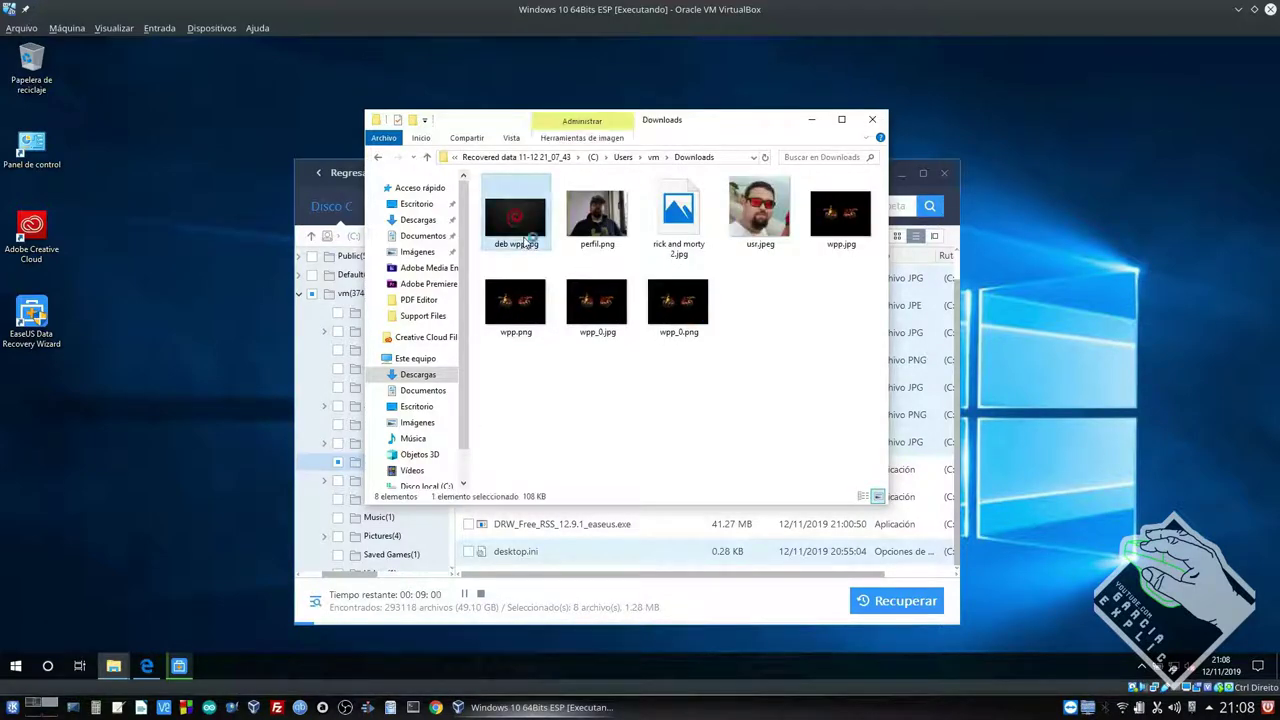
double_click(584, 320)
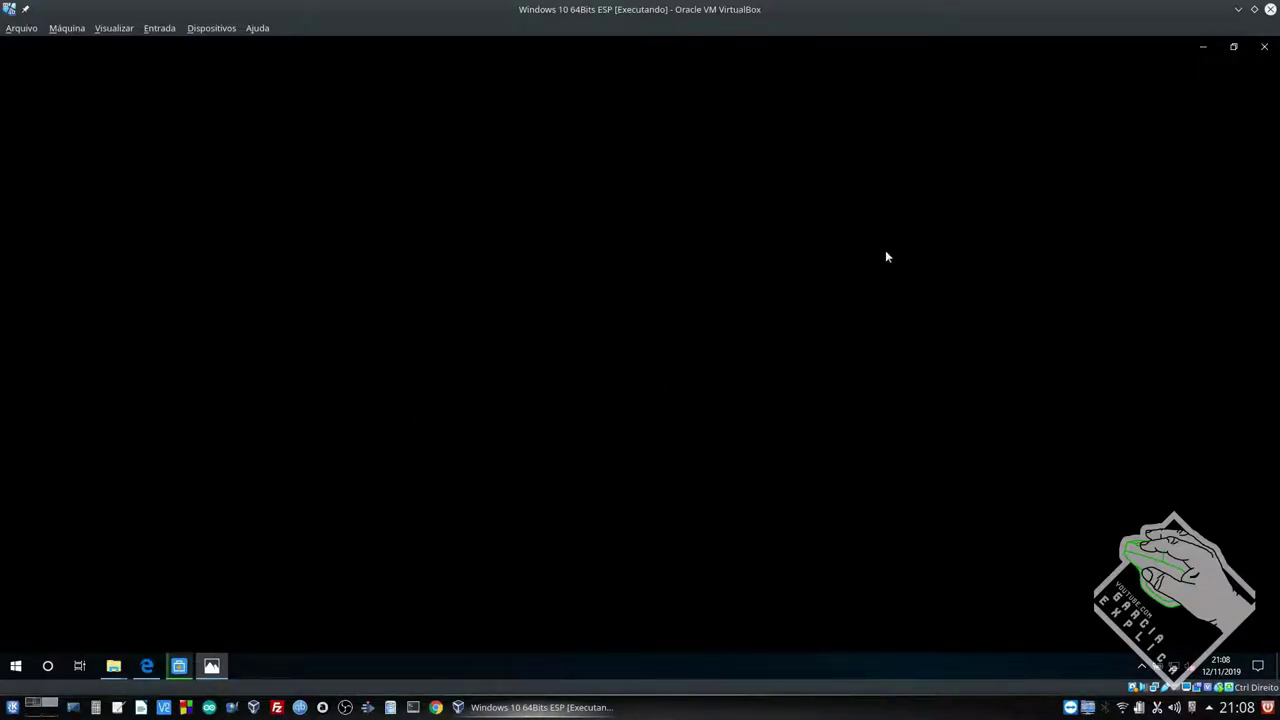
left_click(1203, 46)
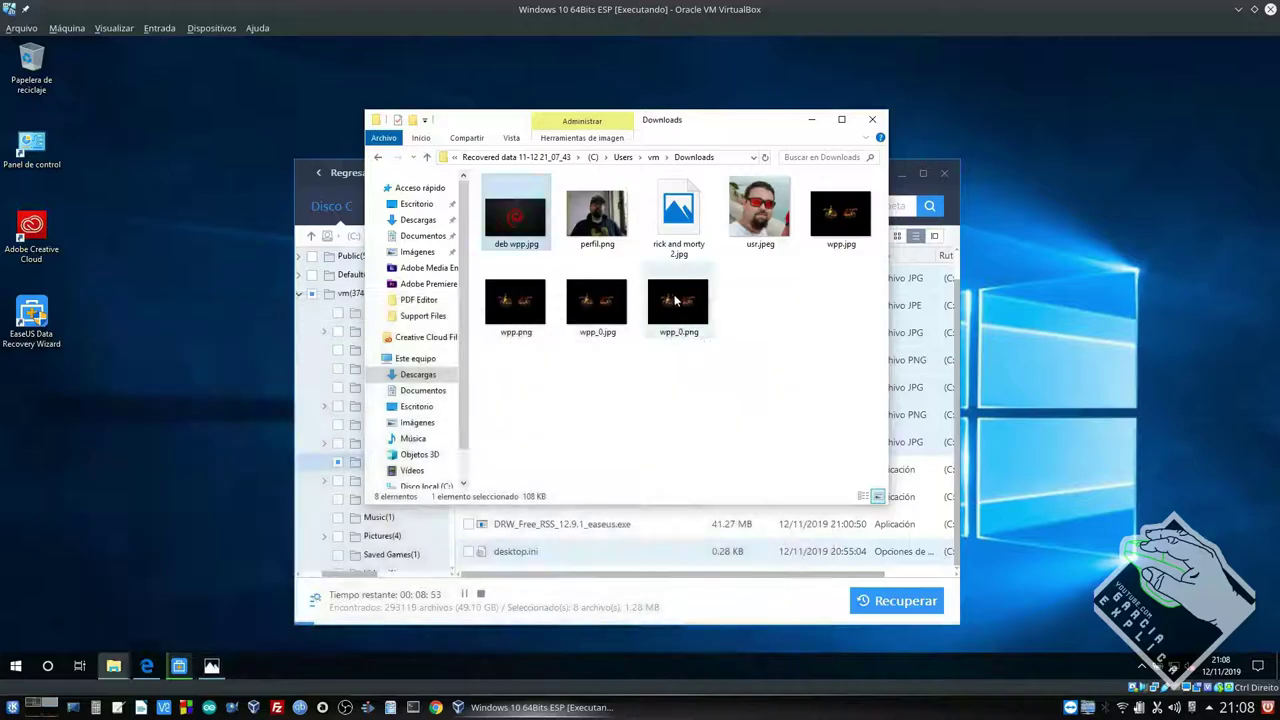
left_click(677, 245)
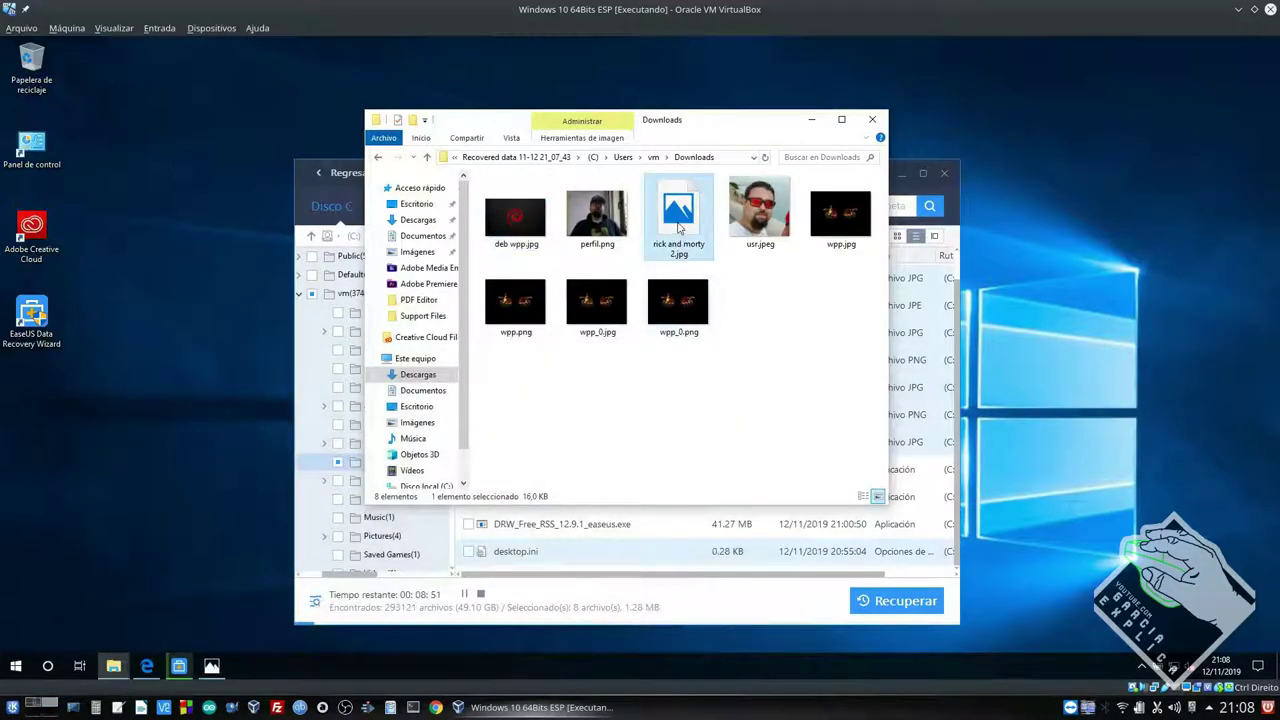
left_click(212, 664)
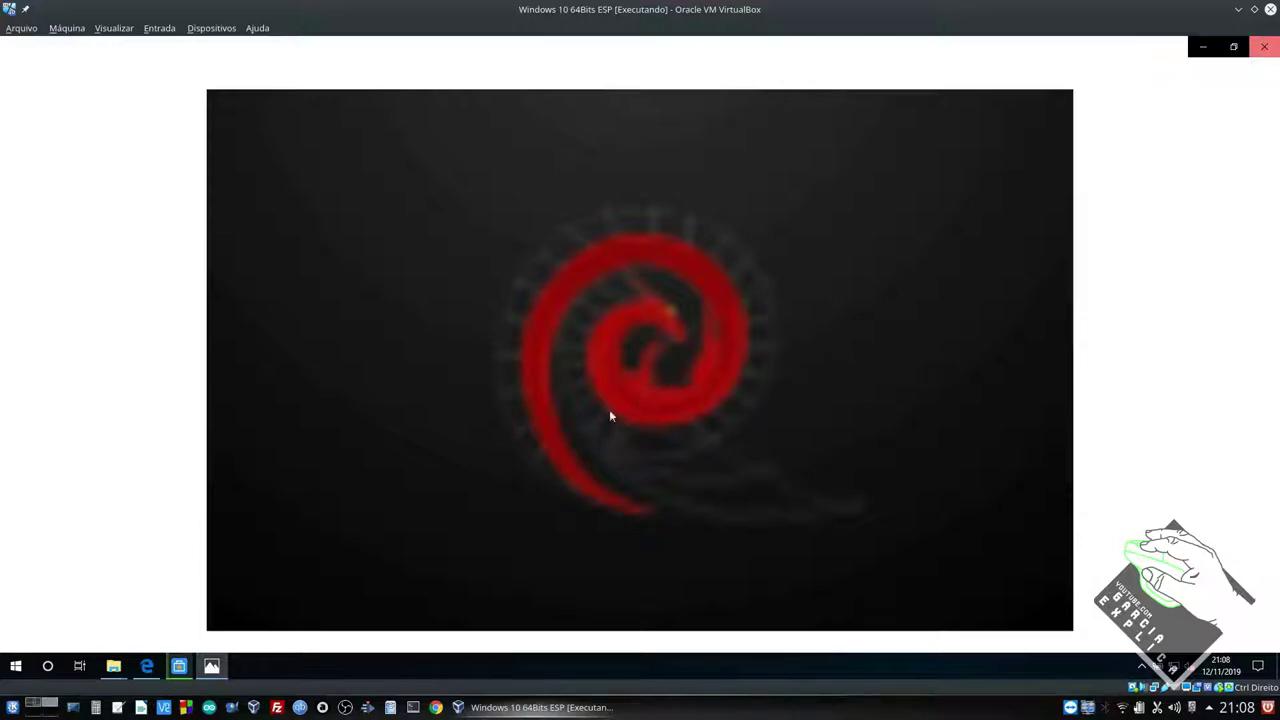
key("alt+F4")
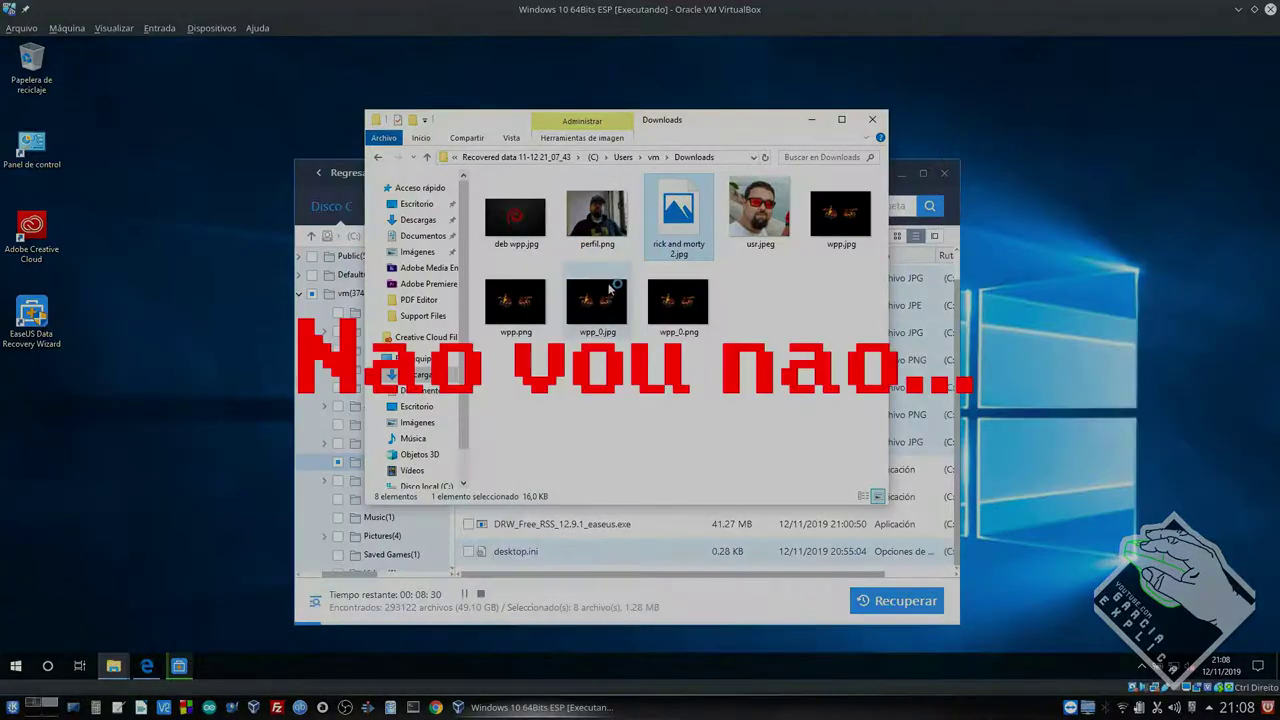
- Check whether the recovered rick and morty 2.jpg opens in Photos, close the viewer and reselect that file
double_click(612, 292)
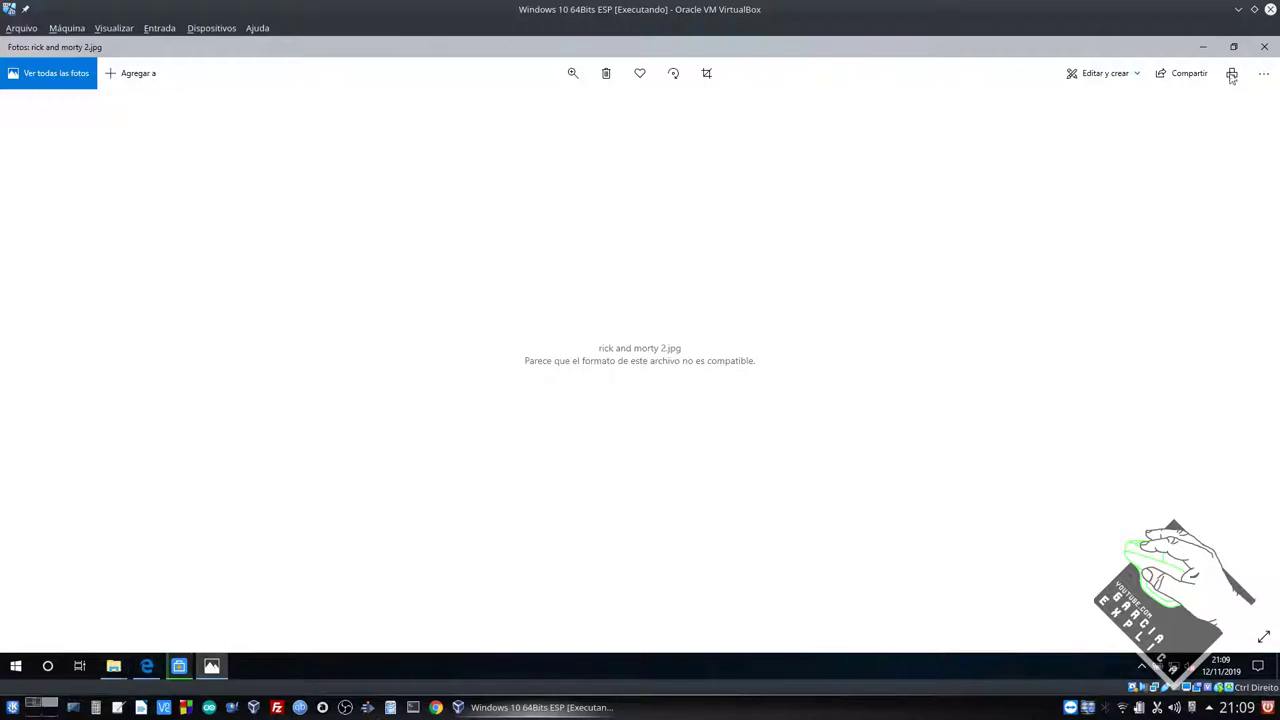
left_click(1264, 47)
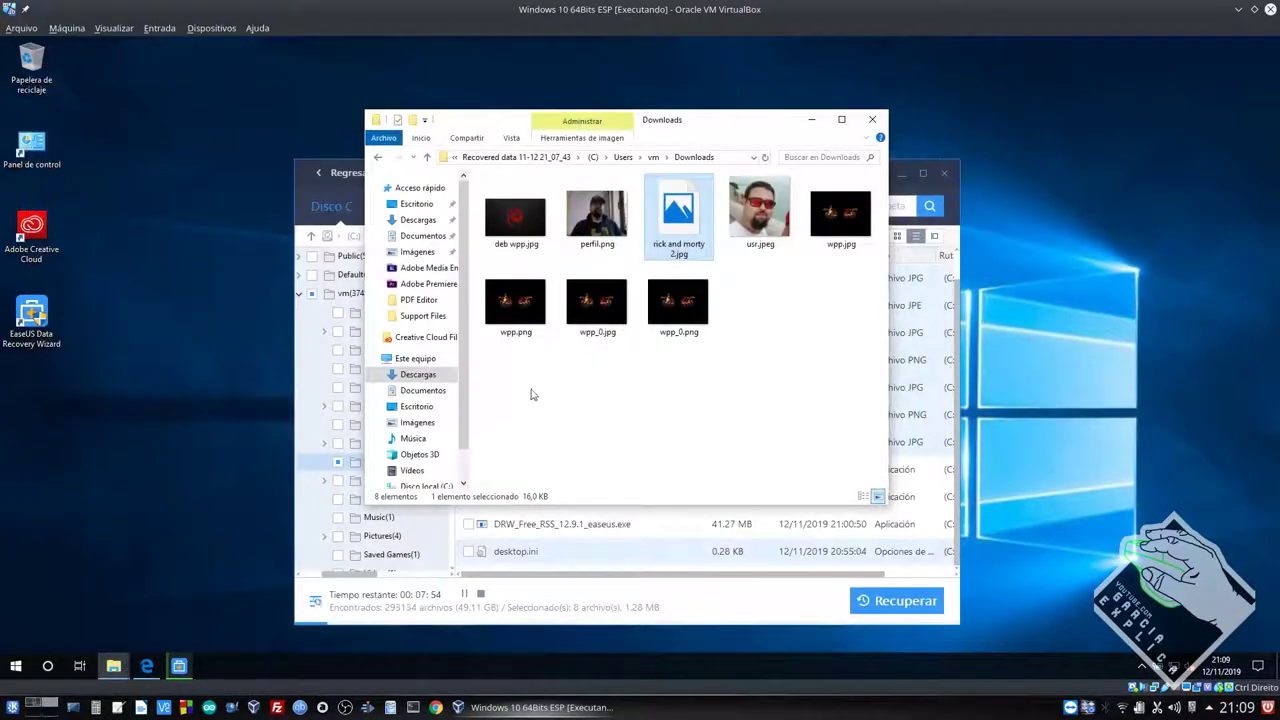
left_click_drag(500, 383, 840, 172)
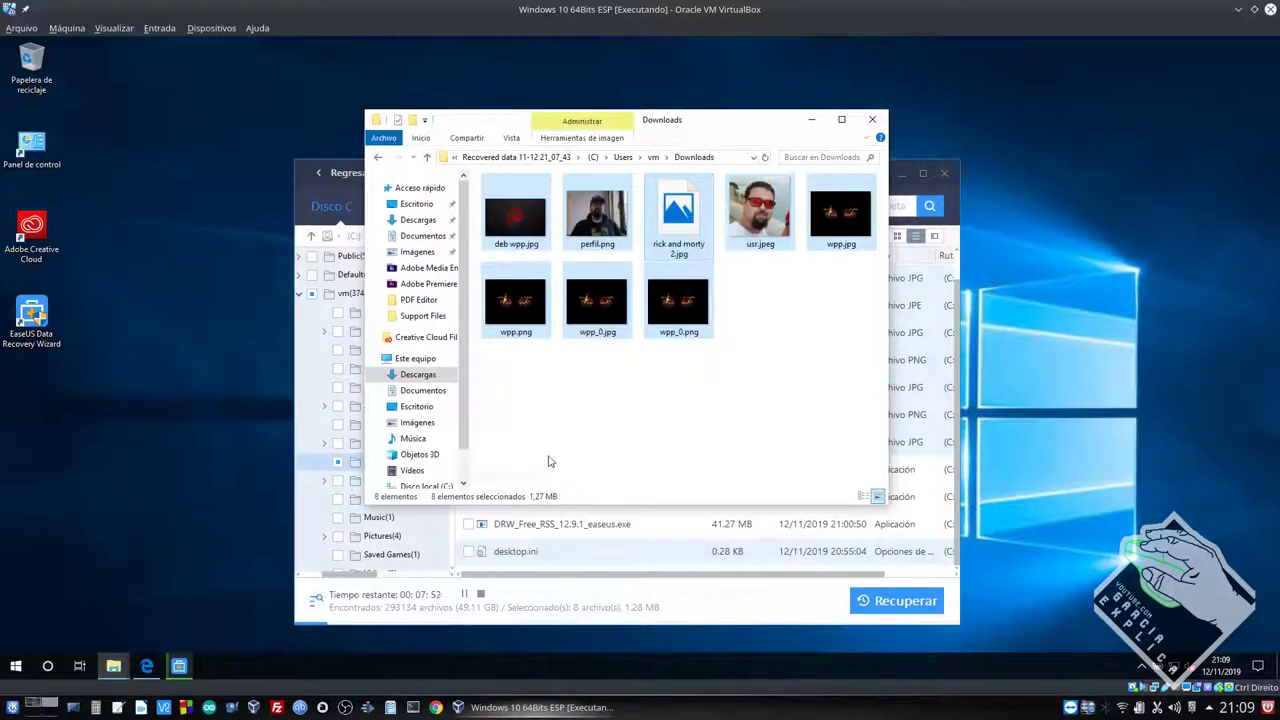
left_click(675, 230)
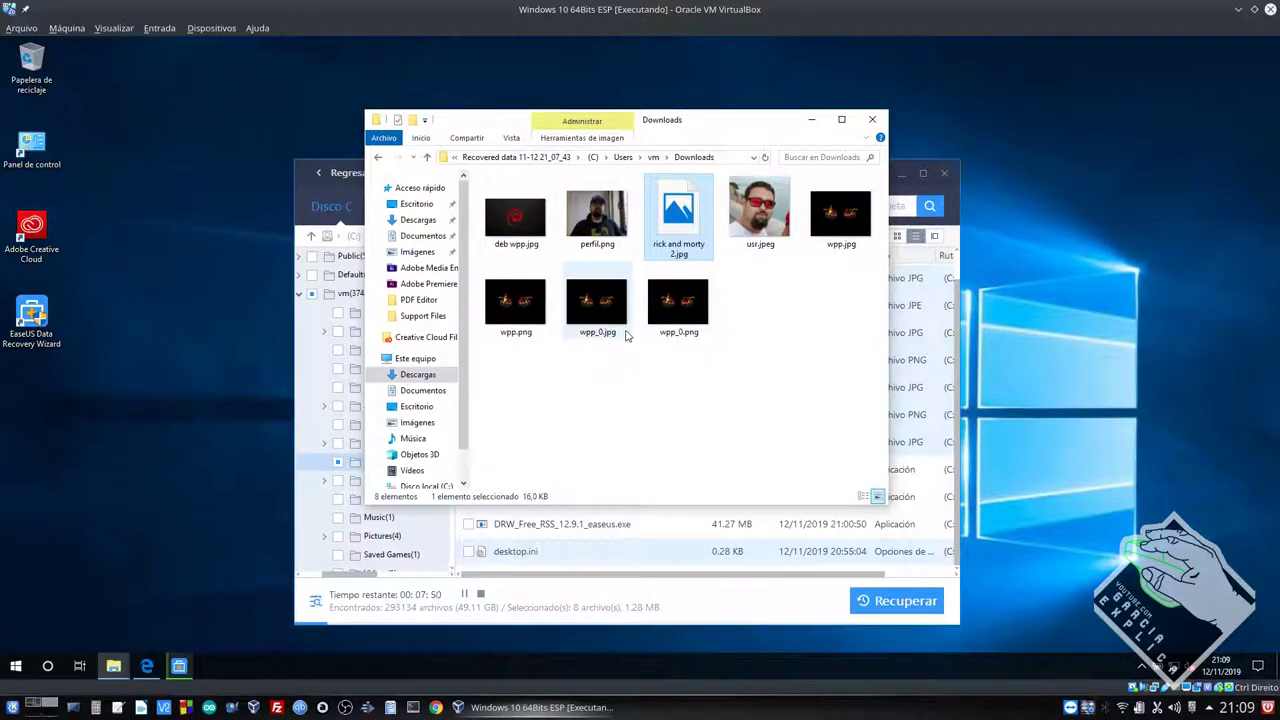
- Exit the recovery wizard despite the running scan and submit an Excelente rating
left_click(941, 188)
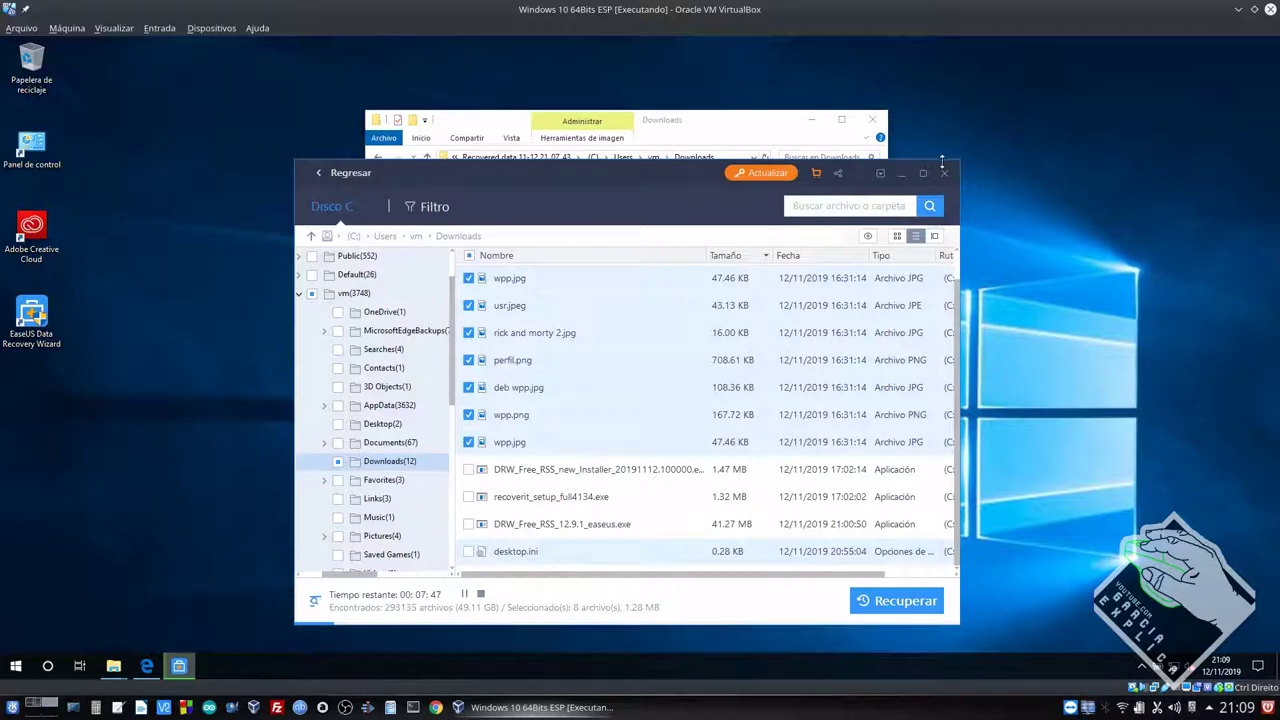
left_click(944, 173)
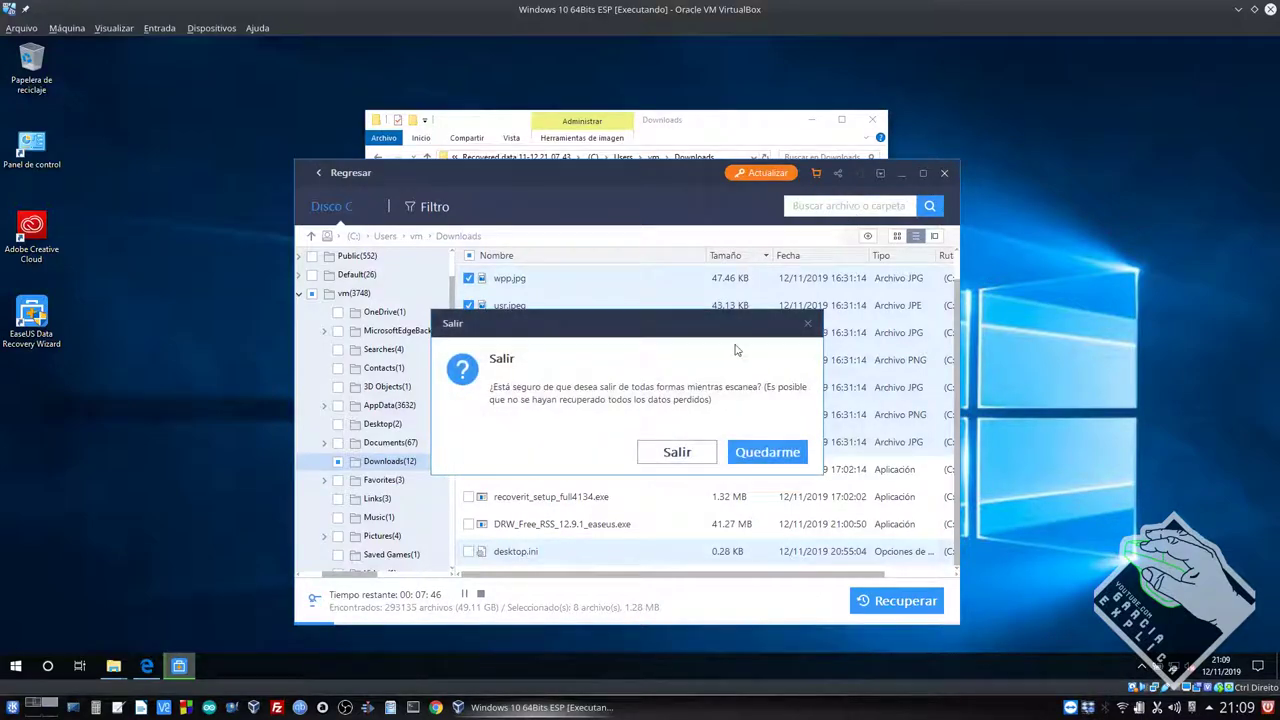
left_click(668, 455)
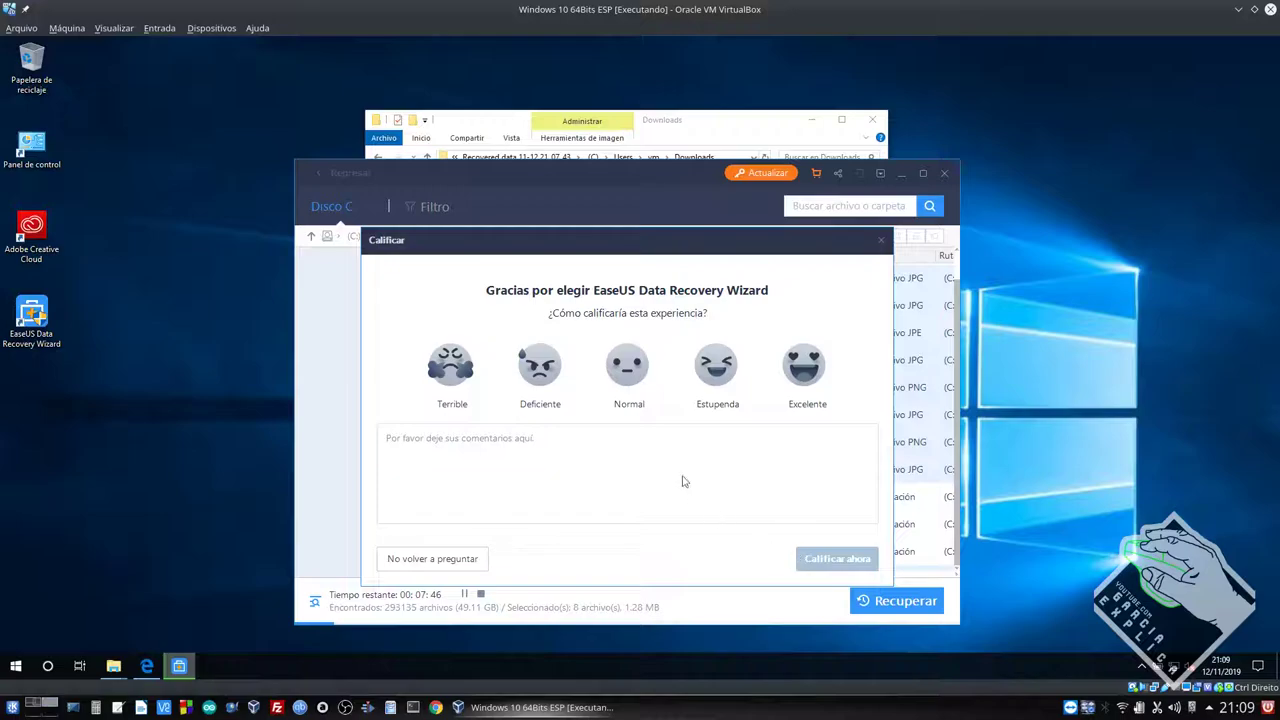
left_click(805, 380)
left_click(837, 558)
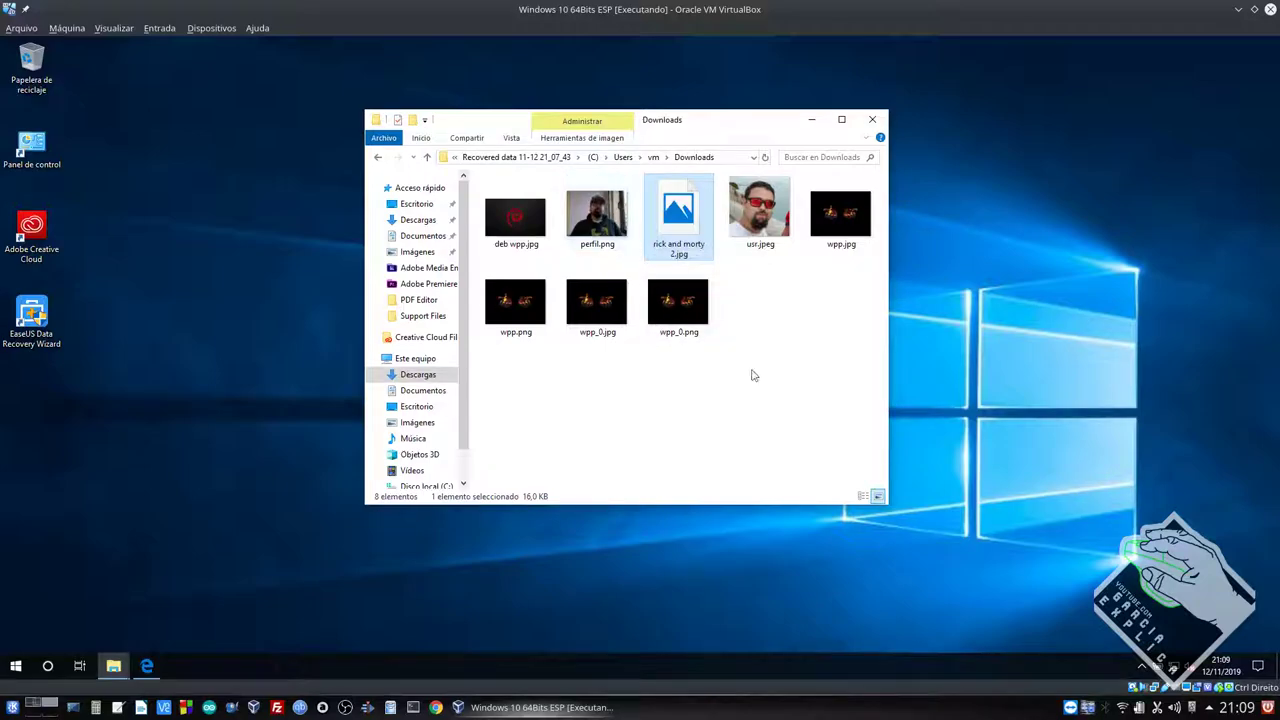
- Select all the recovered images in the recovered Downloads folder and cut them
left_click_drag(848, 346, 528, 222)
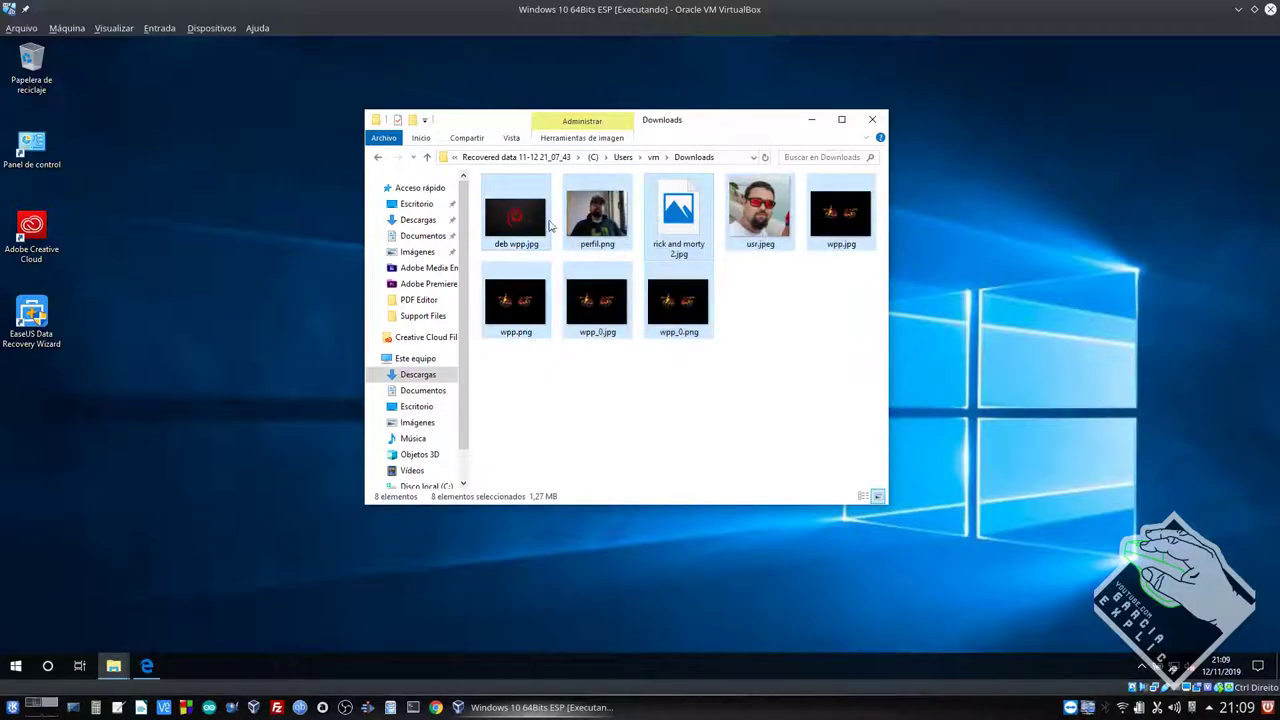
key("ctrl+x")
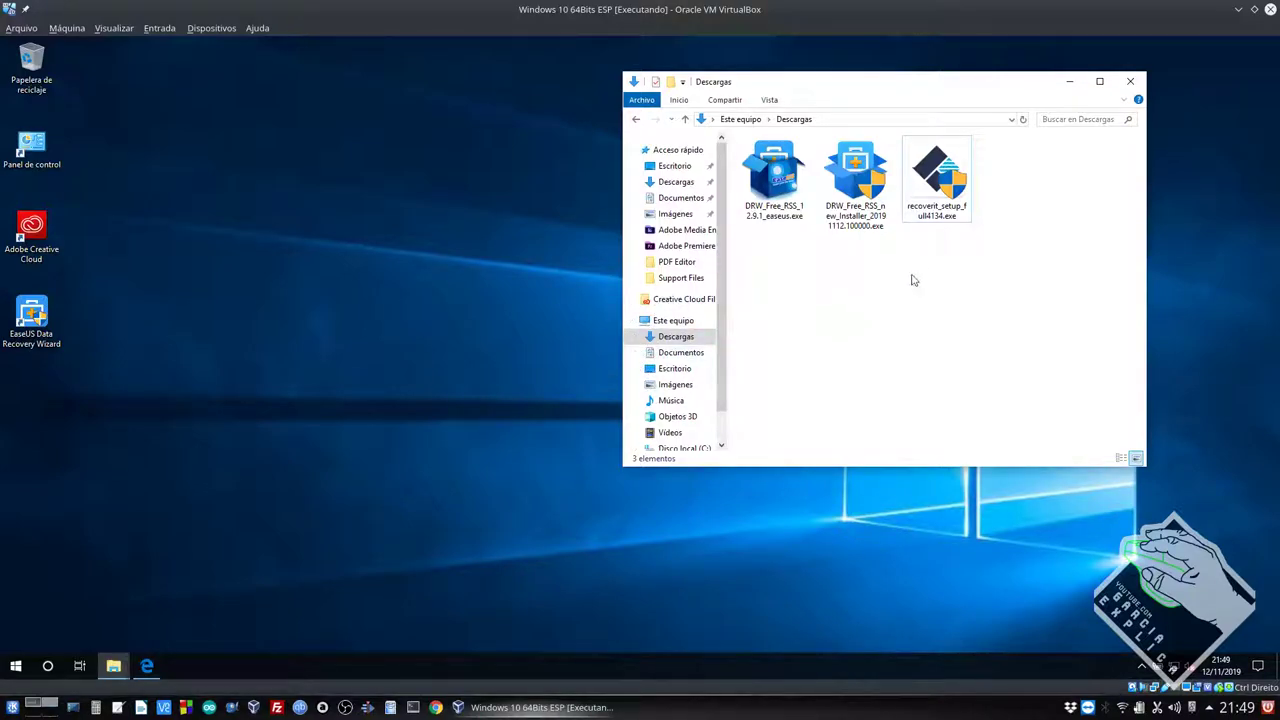
left_click(934, 215)
left_click(942, 266)
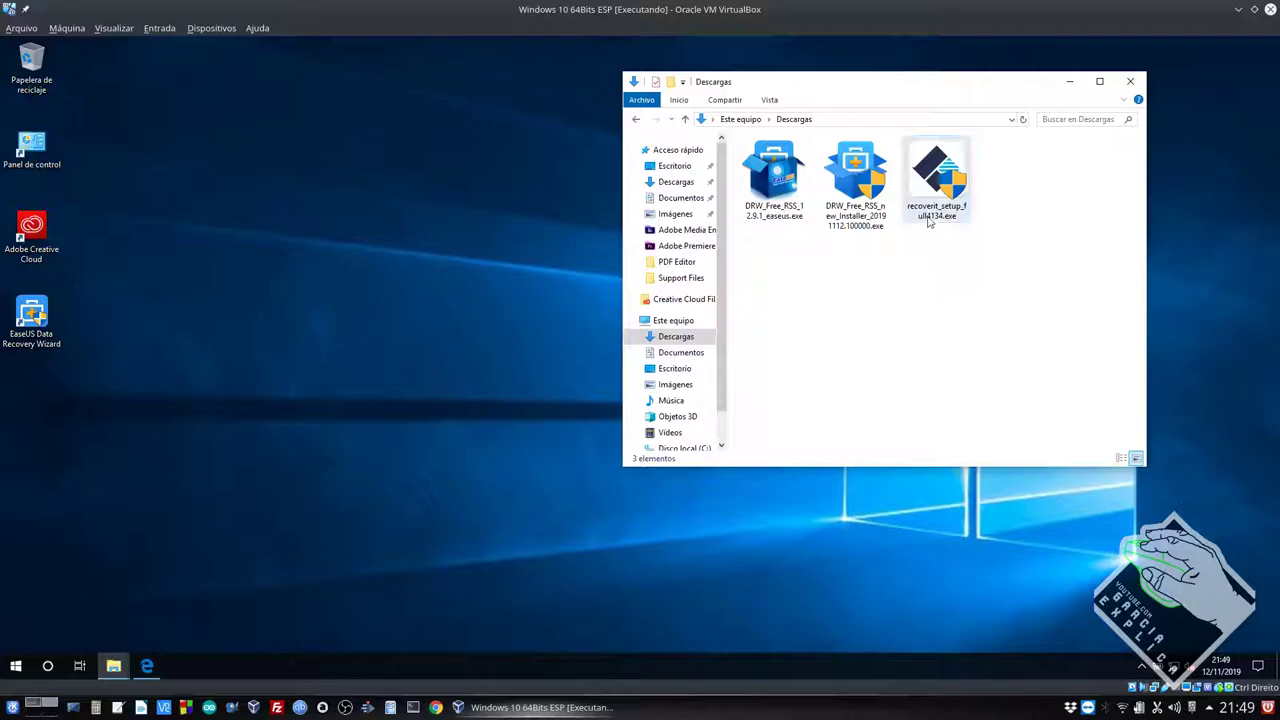
left_click(929, 222)
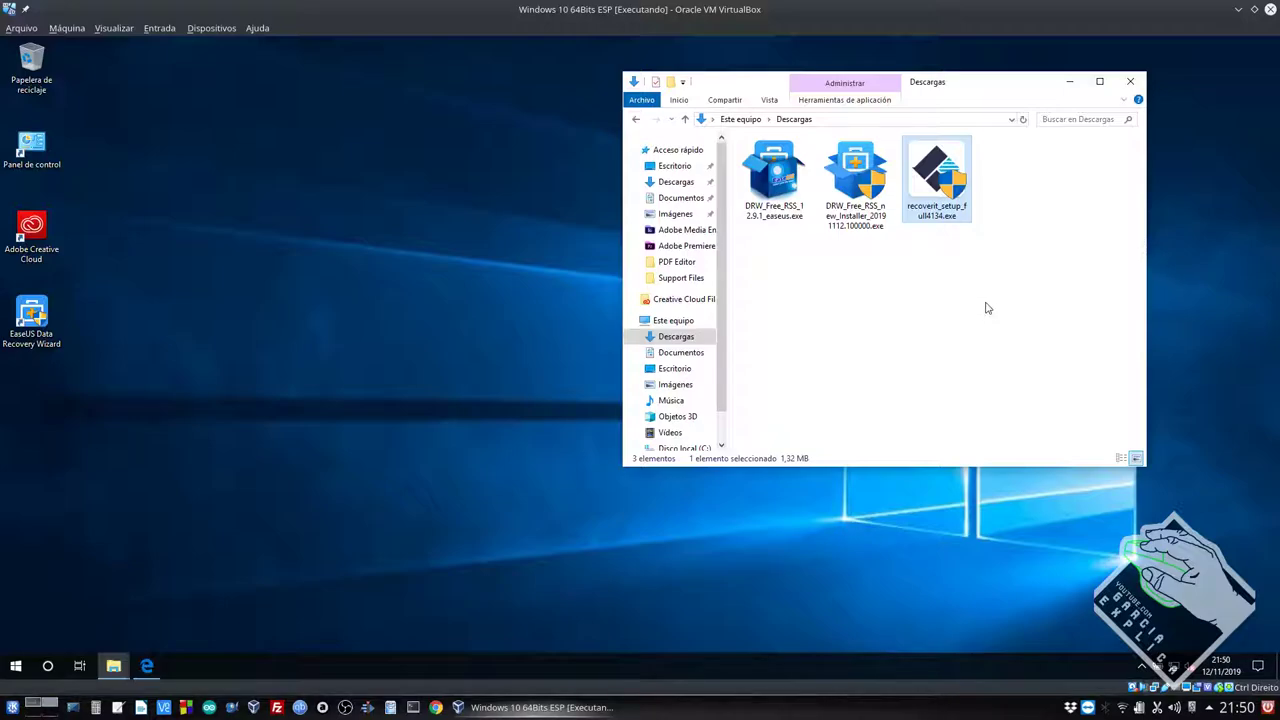
left_click(803, 280)
left_click_drag(780, 275, 838, 232)
left_click(769, 290)
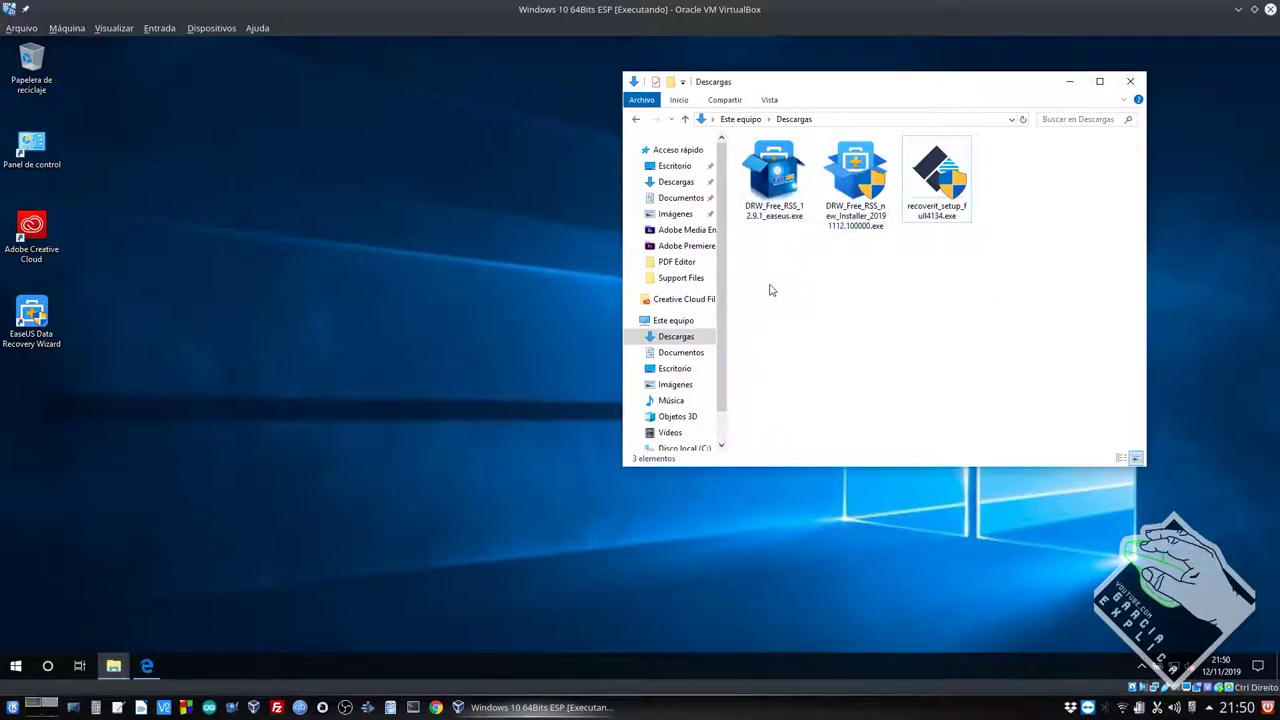
left_click(168, 349)
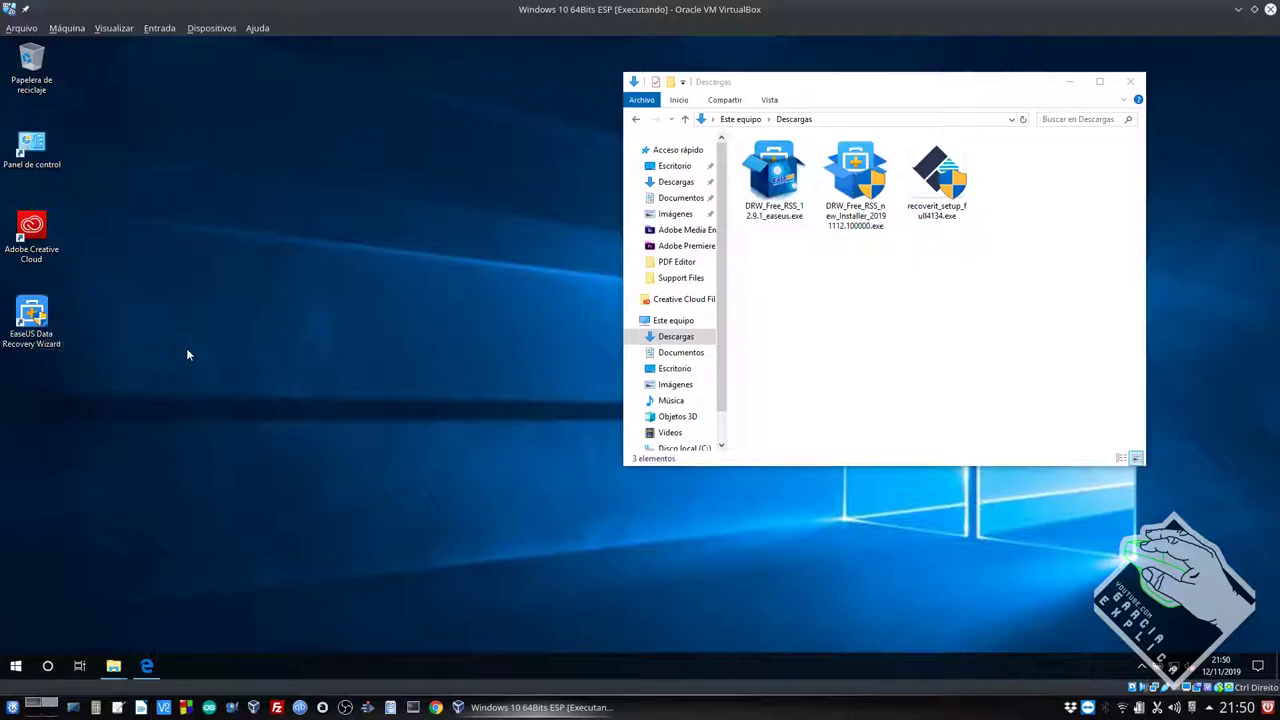